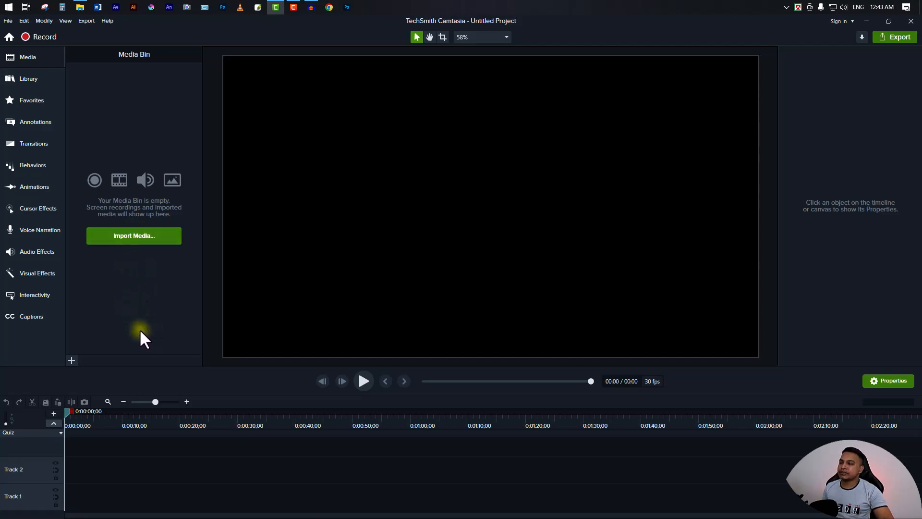
Import the images DSC00330 and DSC00331 from the desktop folder 100MSDCF into the media bin.
left_click(144, 235)
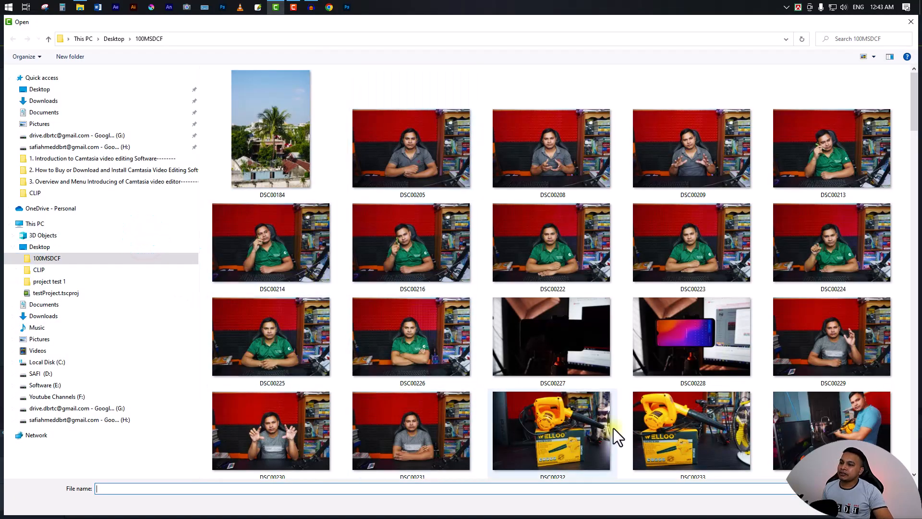
scroll(539, 330, "down", 5)
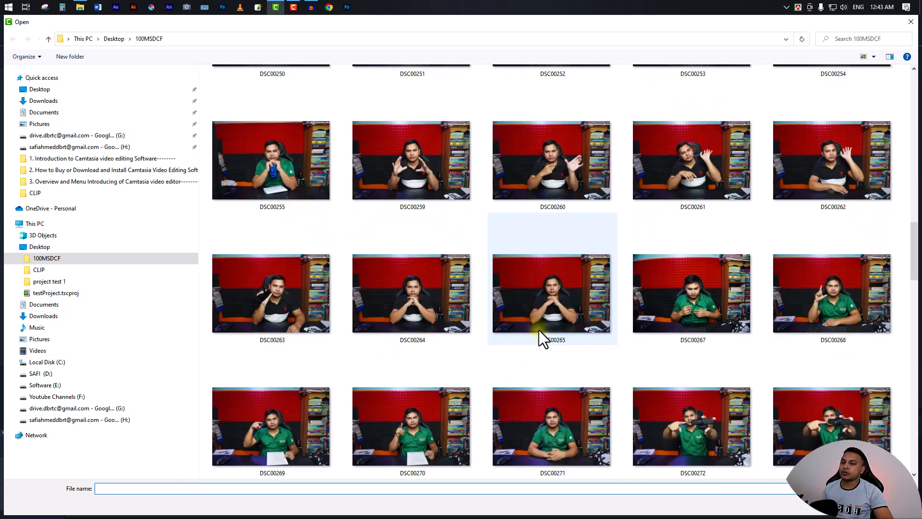
scroll(539, 330, "down", 5)
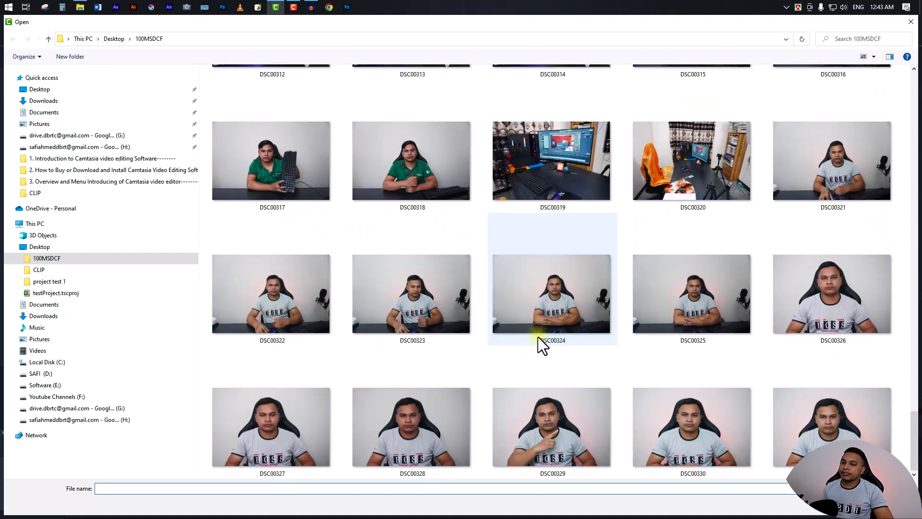
left_click(792, 438)
left_click(726, 437, "ctrl")
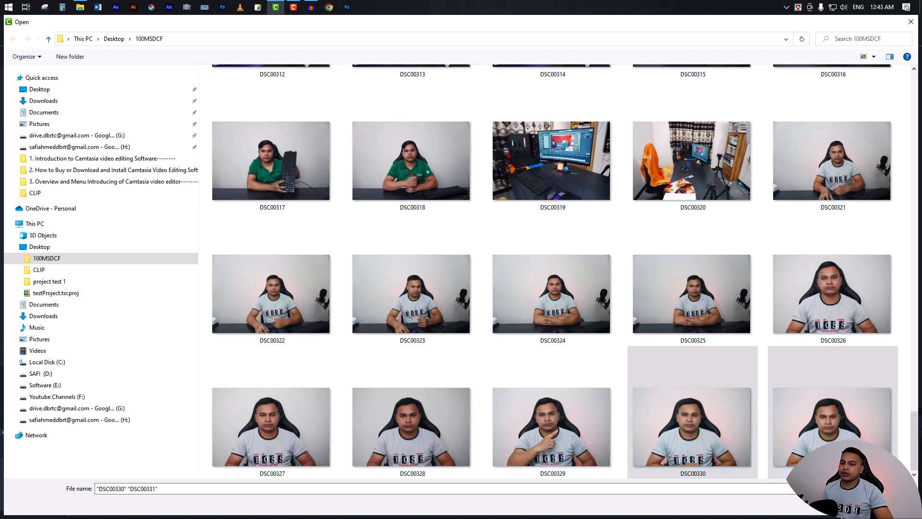
key("Return")
left_click(124, 125)
left_click(133, 160)
Import the no-noise, no-sound, pinpng.com-sound and share images from the 1. ICONS folder on drive D: into the media bin.
left_click(72, 360)
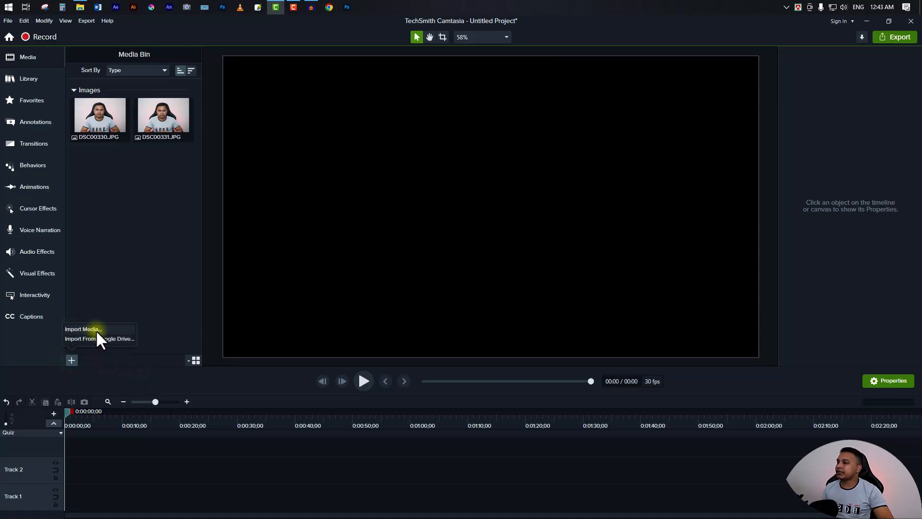
left_click(83, 329)
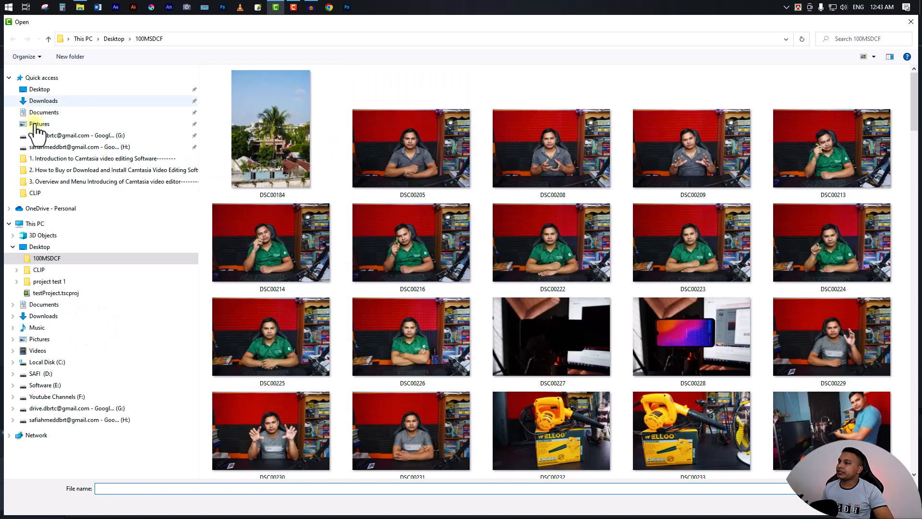
left_click(41, 224)
double_click(392, 160)
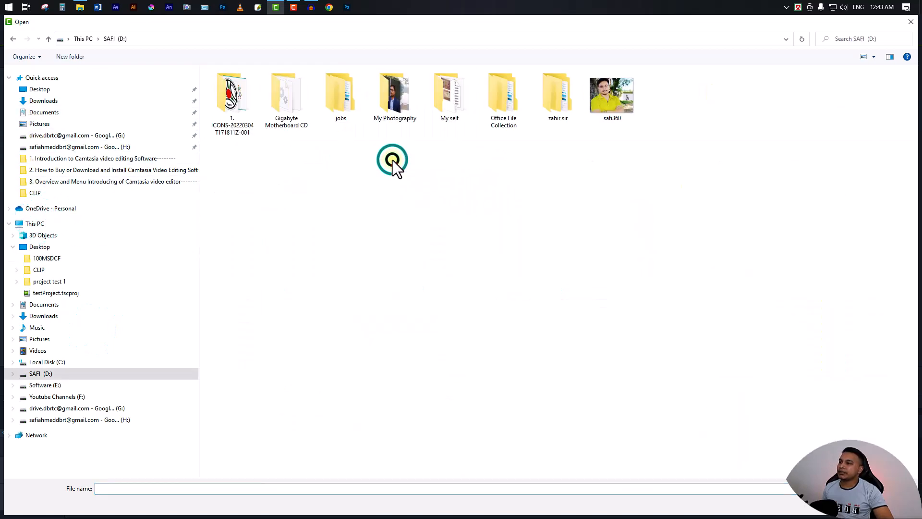
double_click(235, 102)
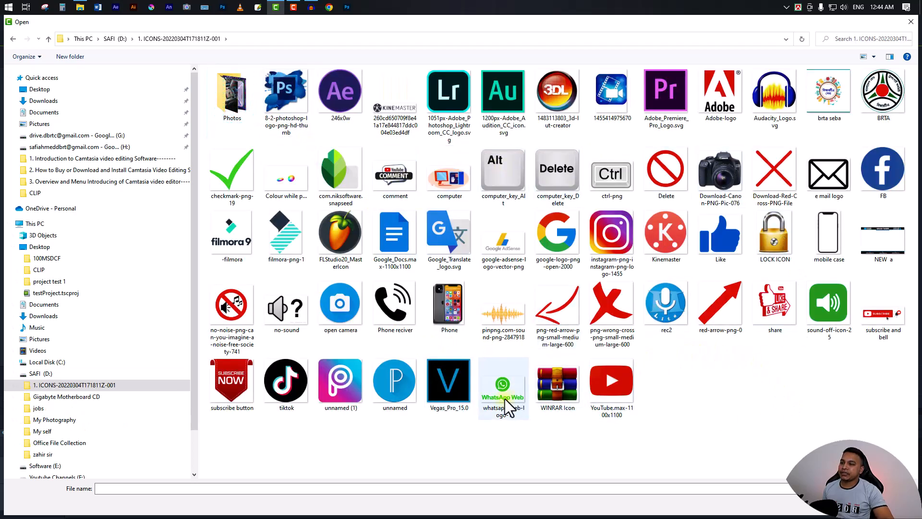
left_click(764, 317)
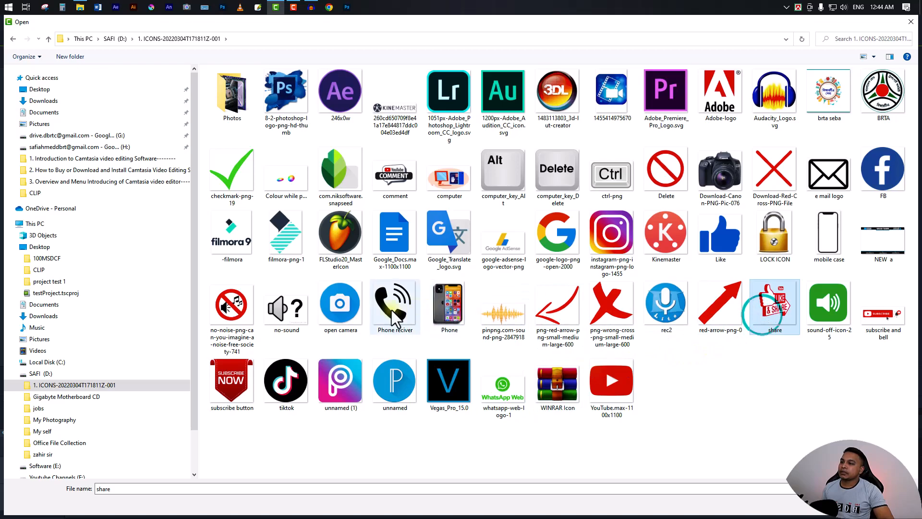
left_click(504, 316, "ctrl")
left_click(284, 319, "ctrl")
left_click(228, 321, "ctrl")
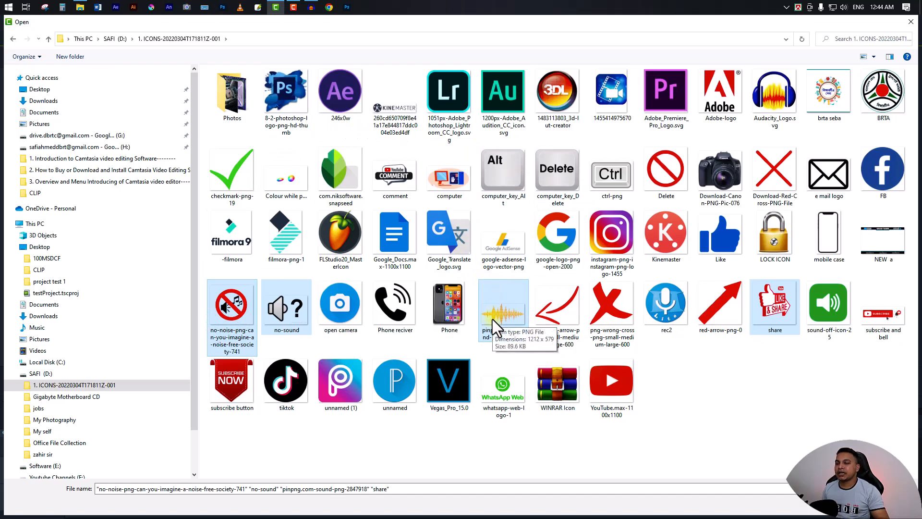
left_click(843, 505)
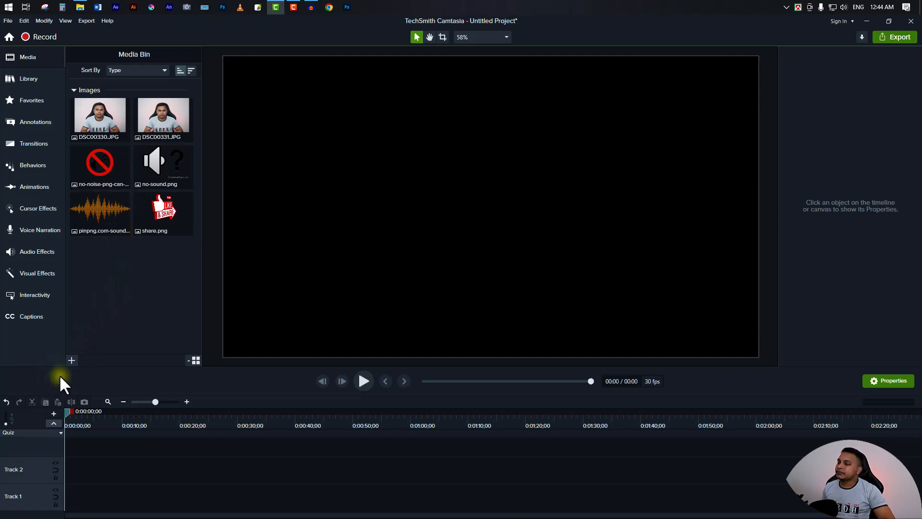
Import the video C0205 from the CLIP folder on the desktop into the media bin.
left_click(71, 360)
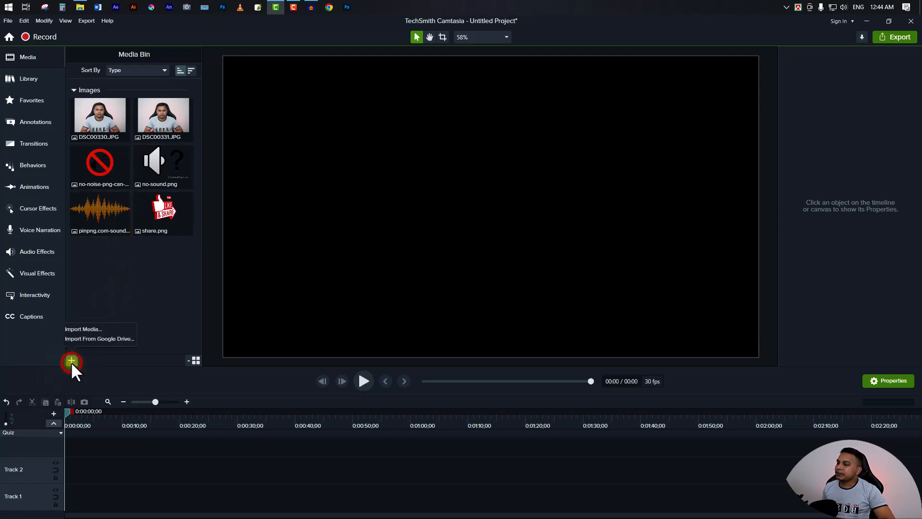
left_click(91, 329)
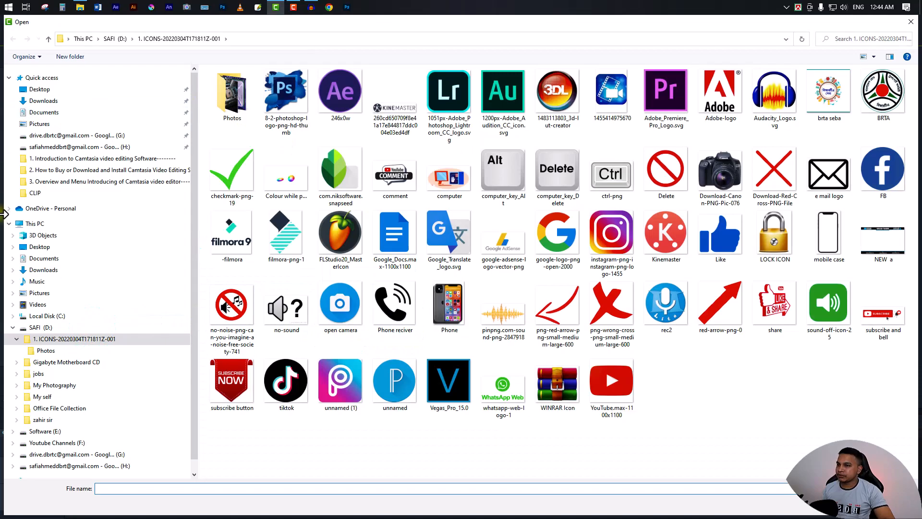
left_click(39, 90)
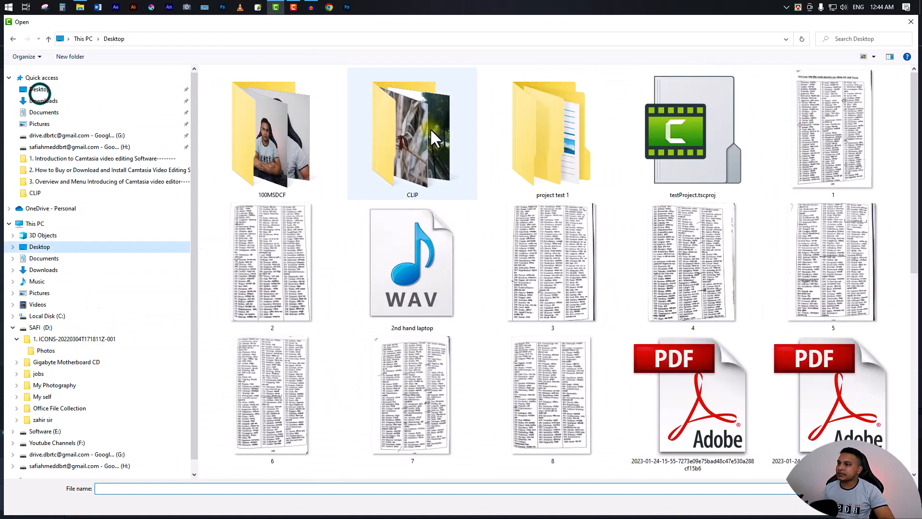
double_click(427, 150)
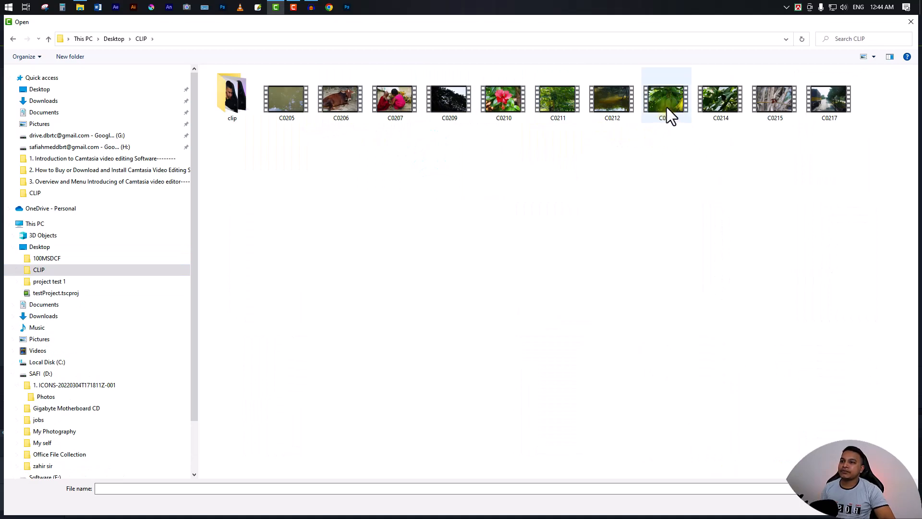
left_click(282, 104)
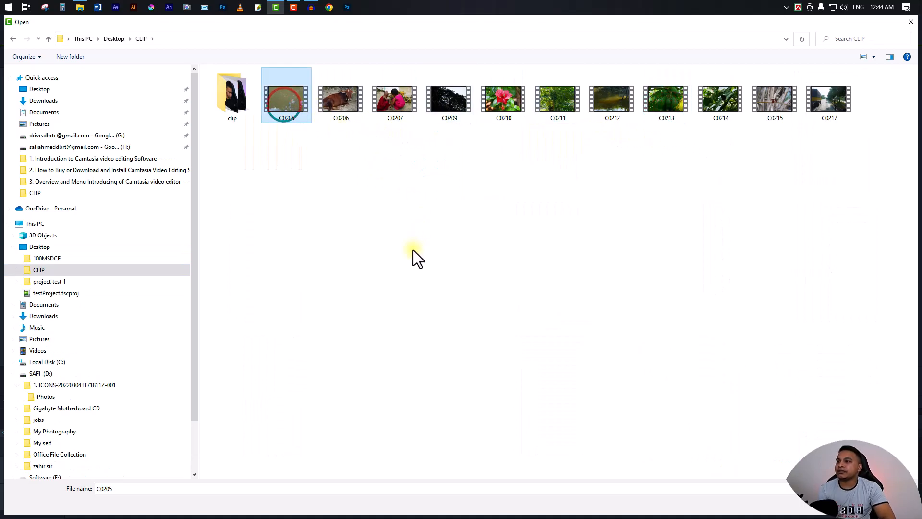
key("Return")
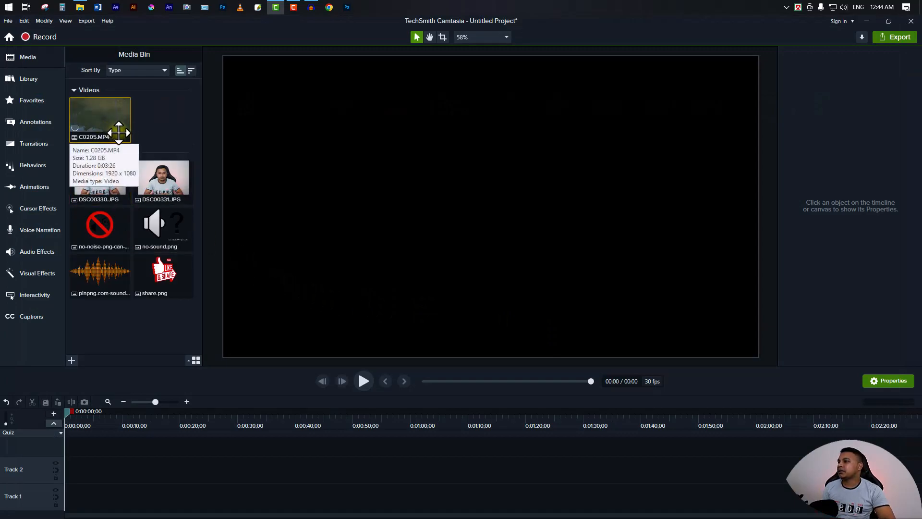
left_click(150, 126)
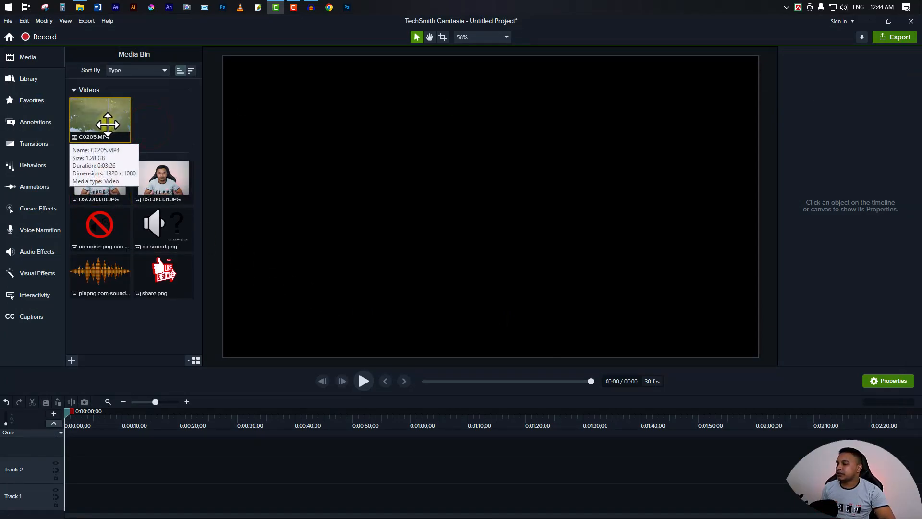
Import the WAV audio file "2nd hand laptop" from the desktop into the media bin.
left_click(72, 360)
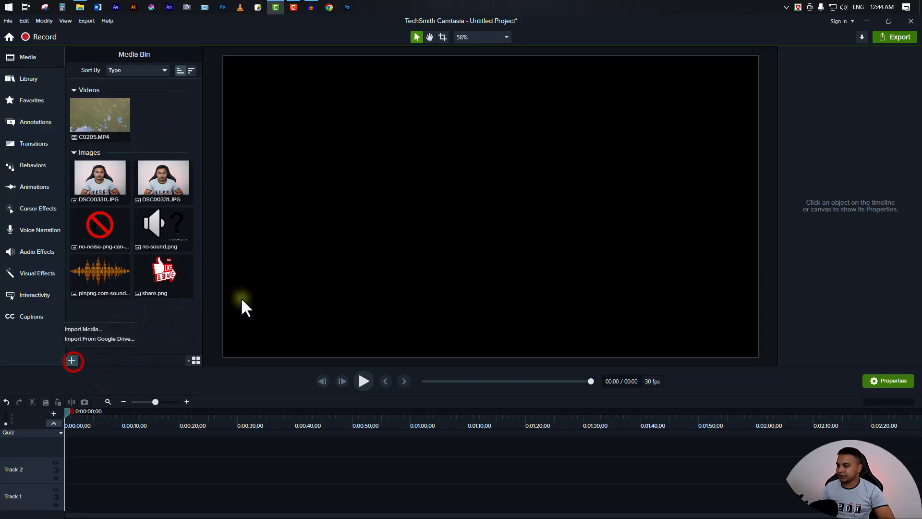
left_click(100, 330)
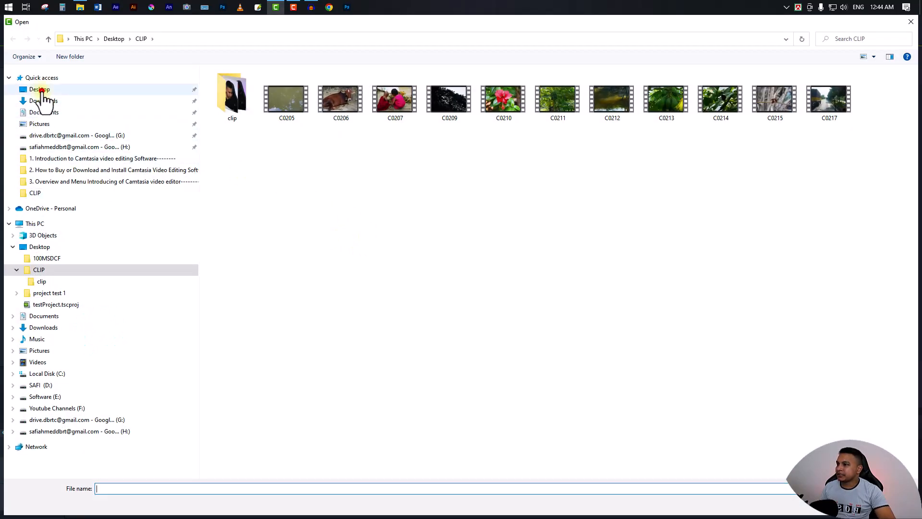
left_click(40, 90)
left_click(411, 278)
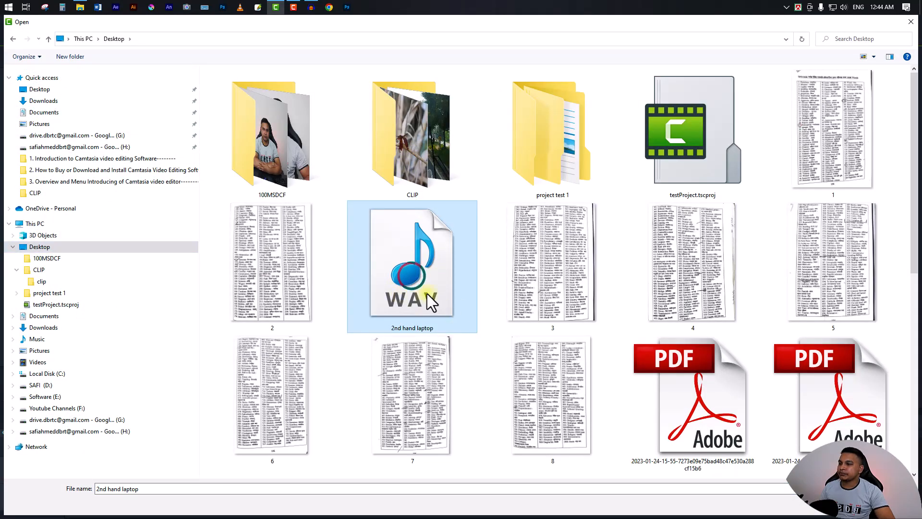
double_click(416, 295)
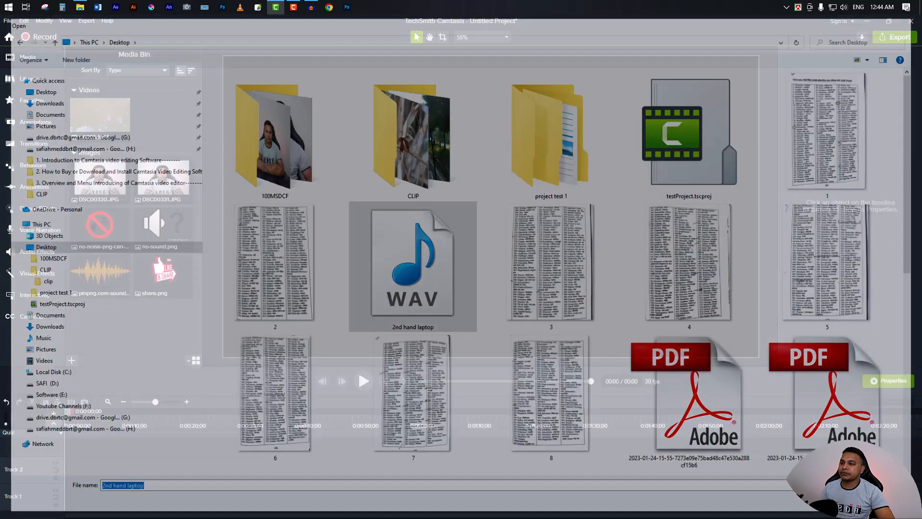
scroll(124, 311, "down", 2)
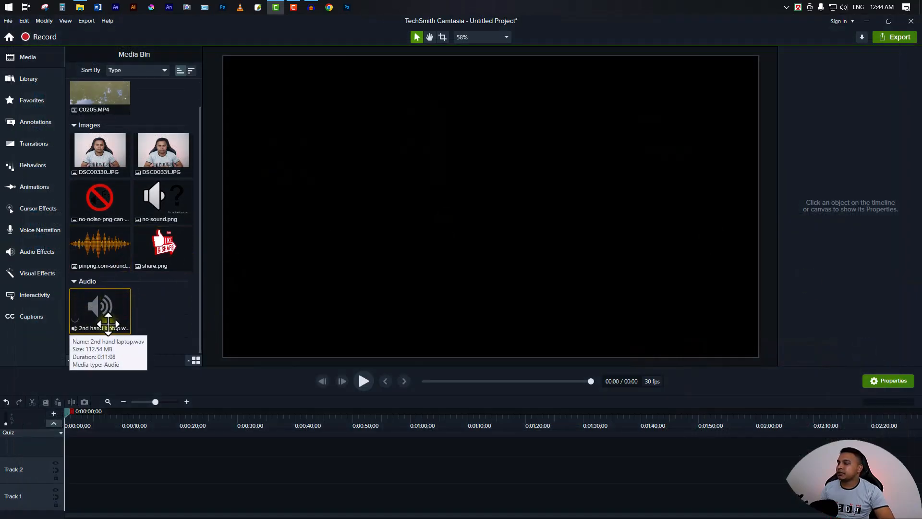
scroll(161, 320, "up", 1)
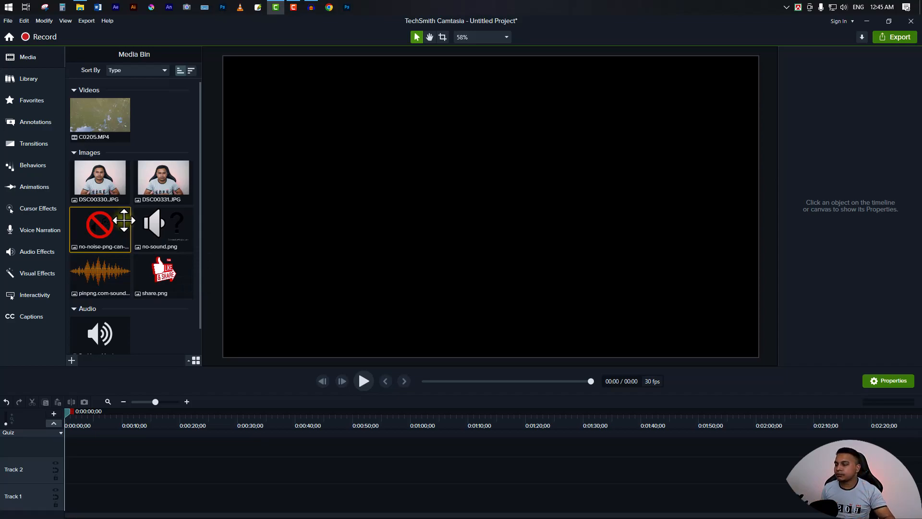
Place the C0205 video on Track 2 at the start of the timeline.
left_click(123, 128)
left_click_drag(222, 454, 156, 488)
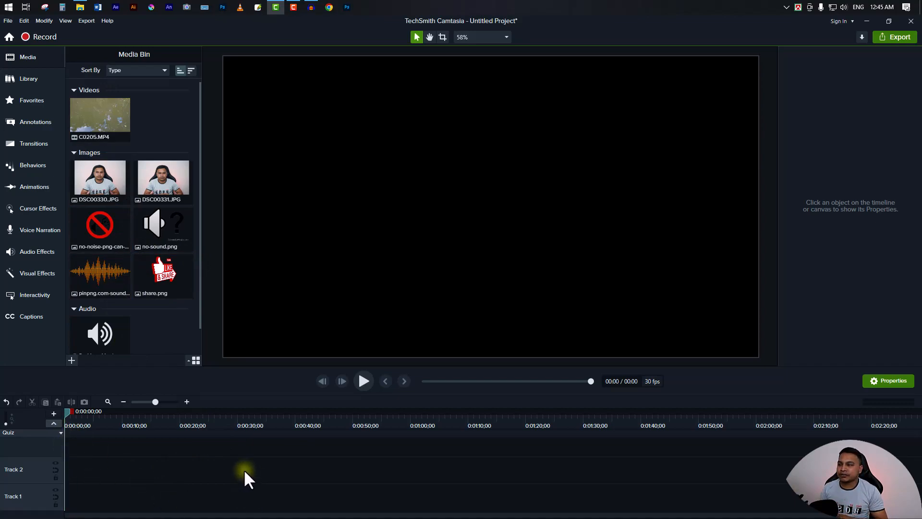
left_click_drag(99, 117, 134, 469)
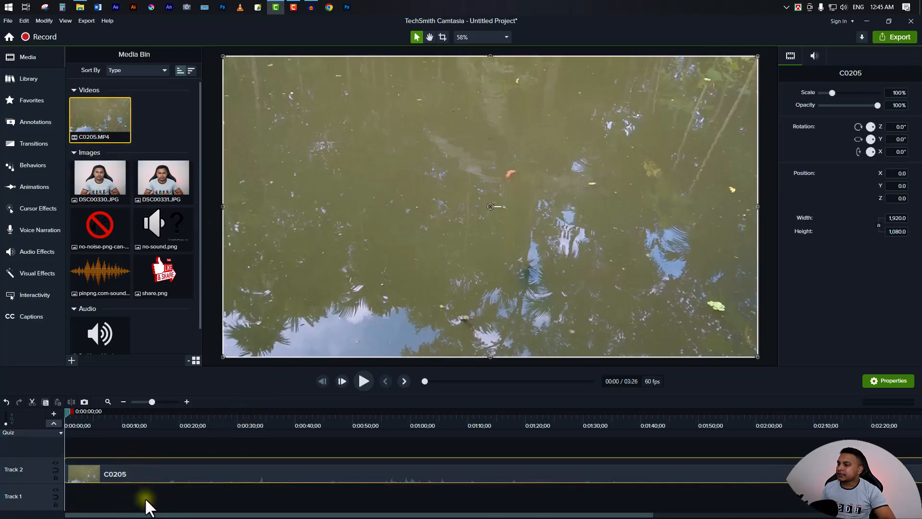
Place the "2nd hand laptop" audio on Track 1 at the start of the timeline and select its clip.
left_click_drag(95, 332, 289, 504)
key("ctrl+z")
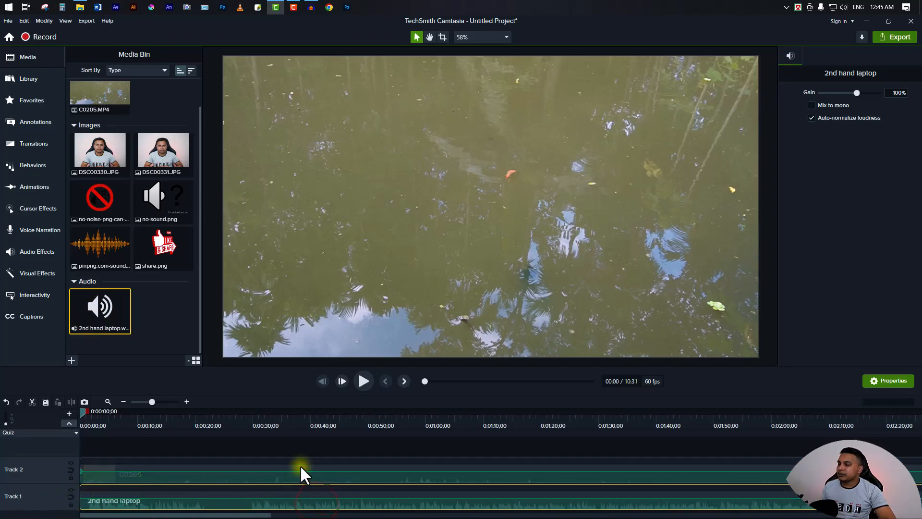
left_click(260, 506)
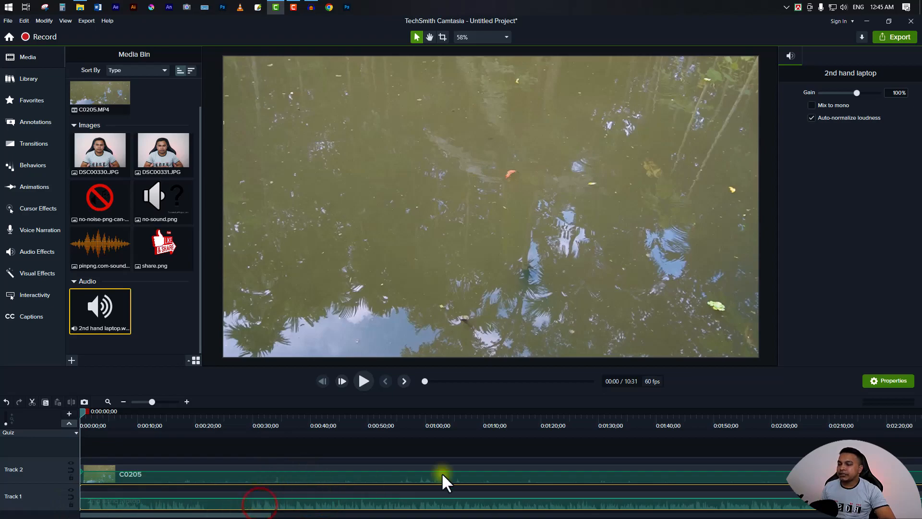
Raise the gain of the "2nd hand laptop" audio clip to 197% and deselect the clip.
left_click_drag(853, 95, 869, 113)
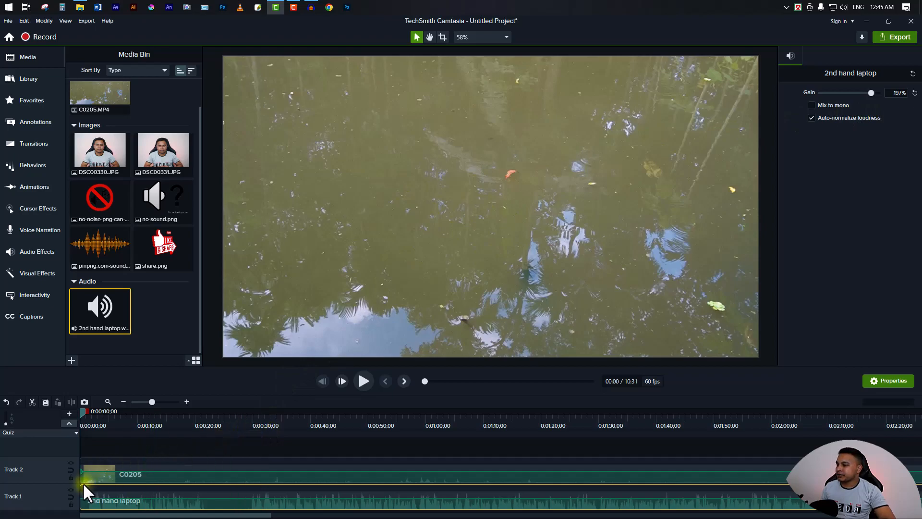
scroll(375, 462, "down", 1)
left_click(159, 446)
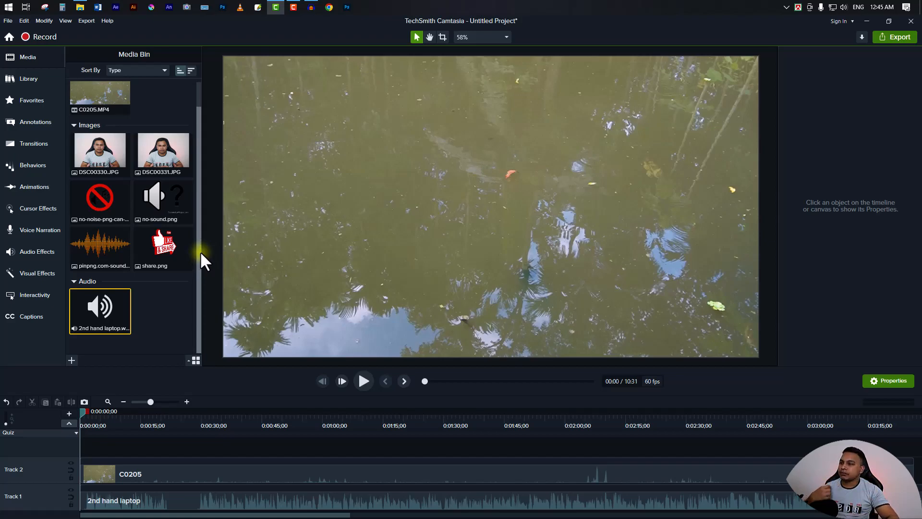
Add share.png on a new Track 3 near the start of the timeline and preview it over the video.
left_click_drag(156, 270, 105, 456)
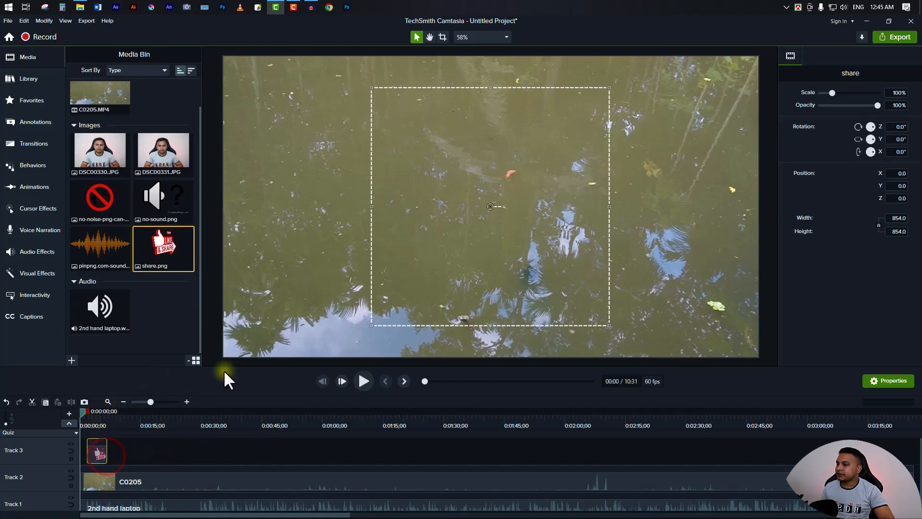
left_click(362, 382)
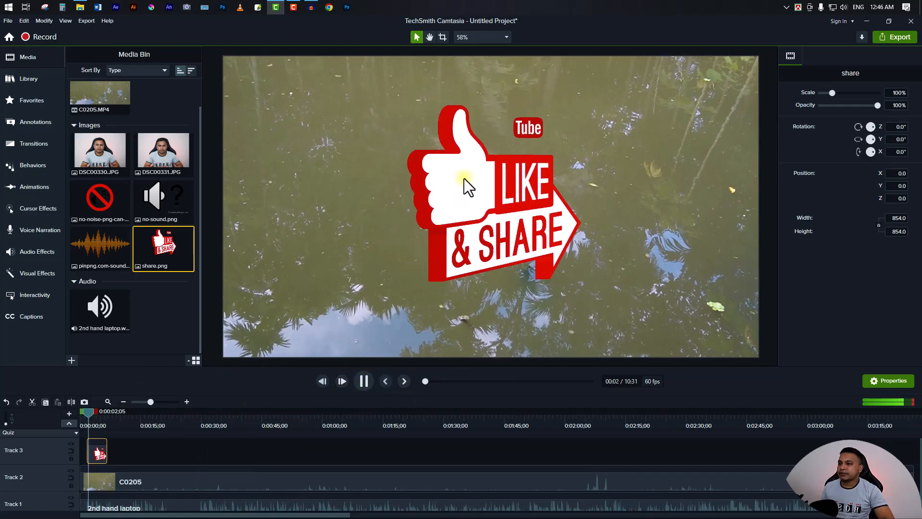
left_click(497, 215)
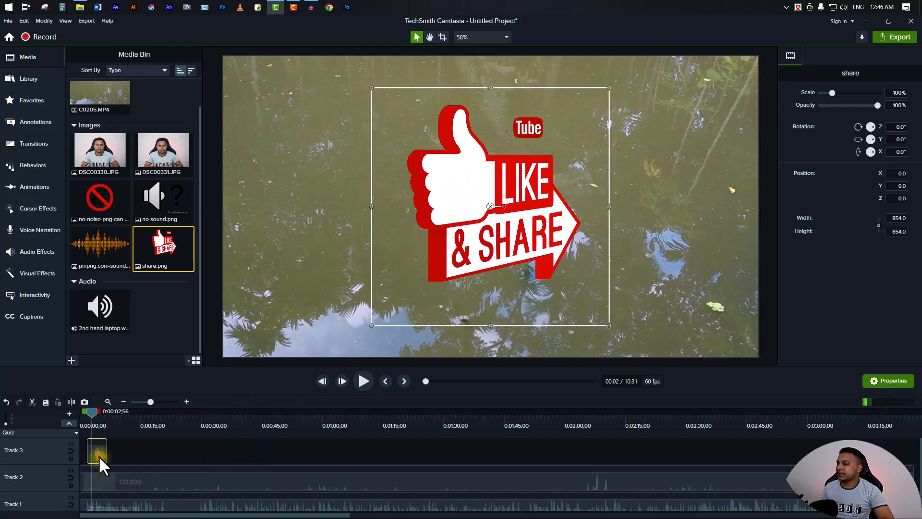
With the playhead at 4 seconds, shrink the share image and move it to the lower-right corner of the canvas.
mouse_move(97, 419)
left_mouse_down()
mouse_move(90, 414)
mouse_move(99, 416)
left_mouse_up()
left_click(96, 413)
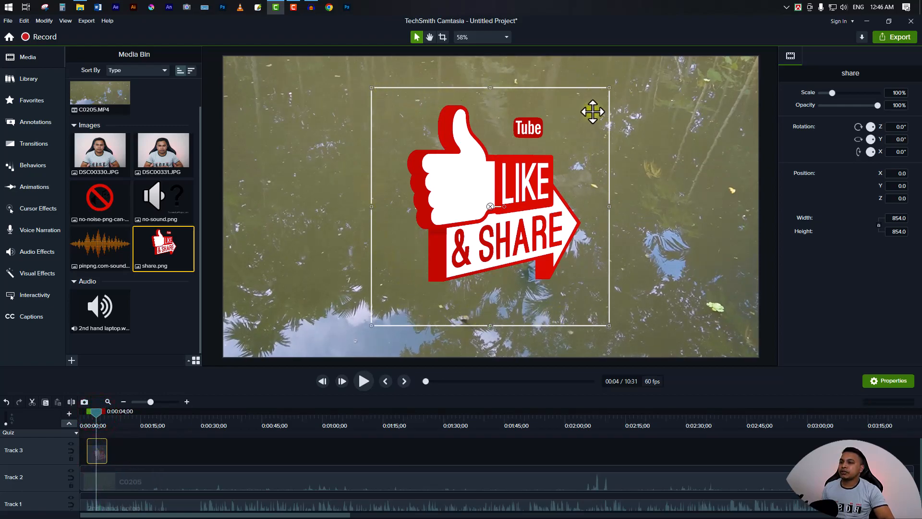
left_click_drag(608, 87, 509, 194)
left_click_drag(479, 278, 712, 334)
Add the no-noise image to Track 3 just after the share clip and play the timeline to preview it.
left_click_drag(99, 199, 127, 452)
left_click(361, 380)
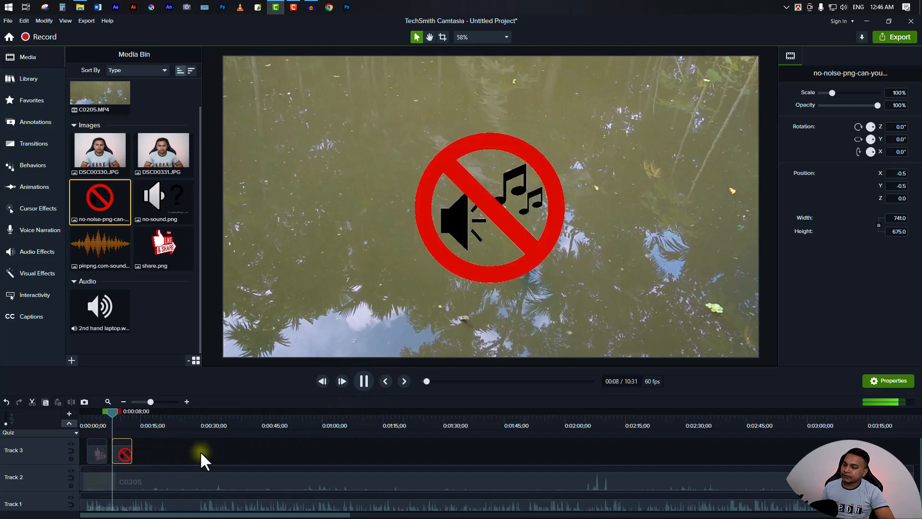
Stop playback at about 10 seconds, shrink the no-noise image to about 50% and move it to the upper-left corner of the canvas.
left_click(362, 381)
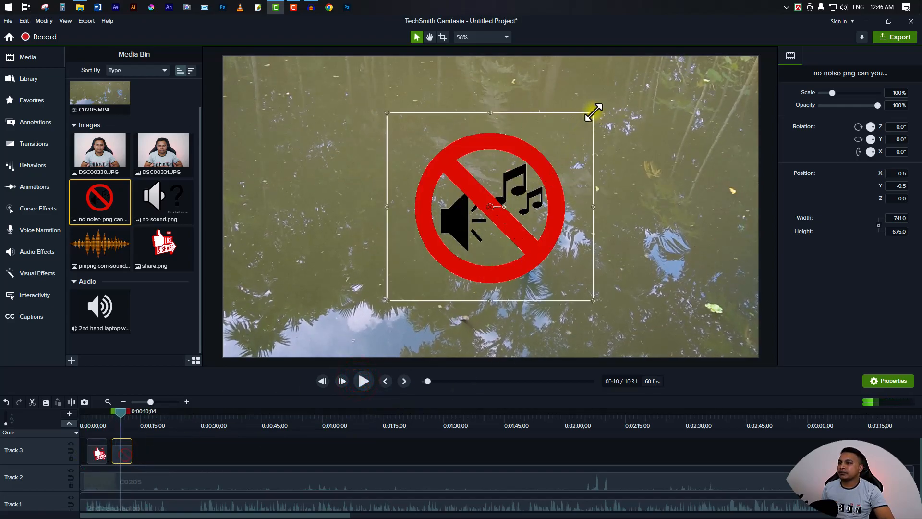
left_click_drag(594, 111, 488, 207)
left_click_drag(463, 257, 322, 130)
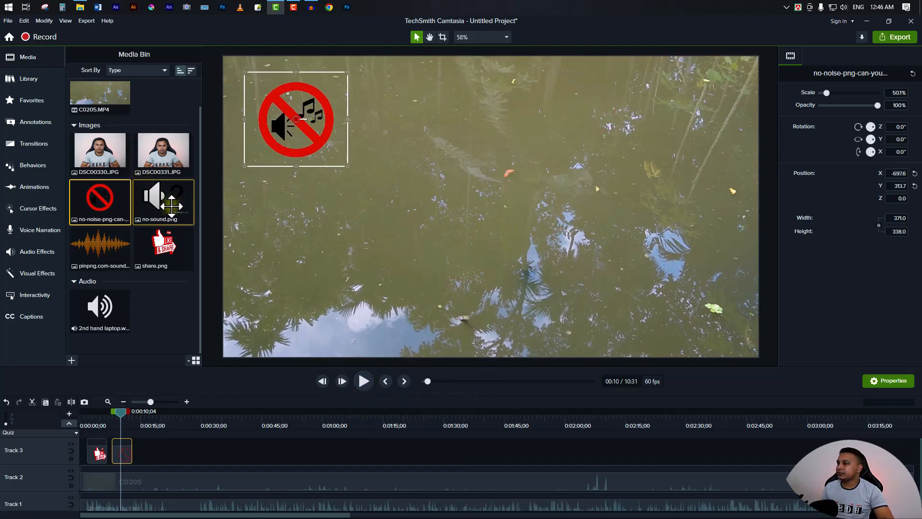
Add DSC00330.JPG to Track 3 just after the no-noise clip, preview it, and scale the photo to 25% at the canvas centre.
left_click_drag(93, 148, 155, 459)
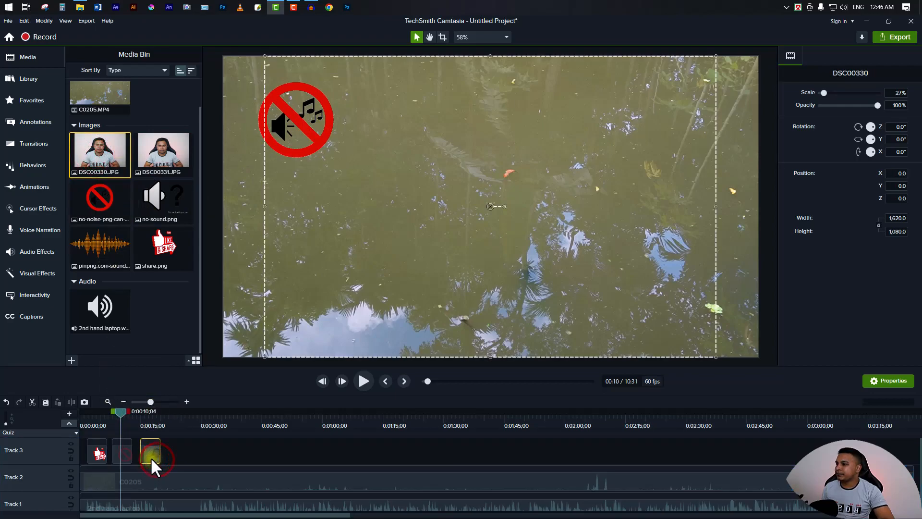
left_click_drag(121, 412, 129, 411)
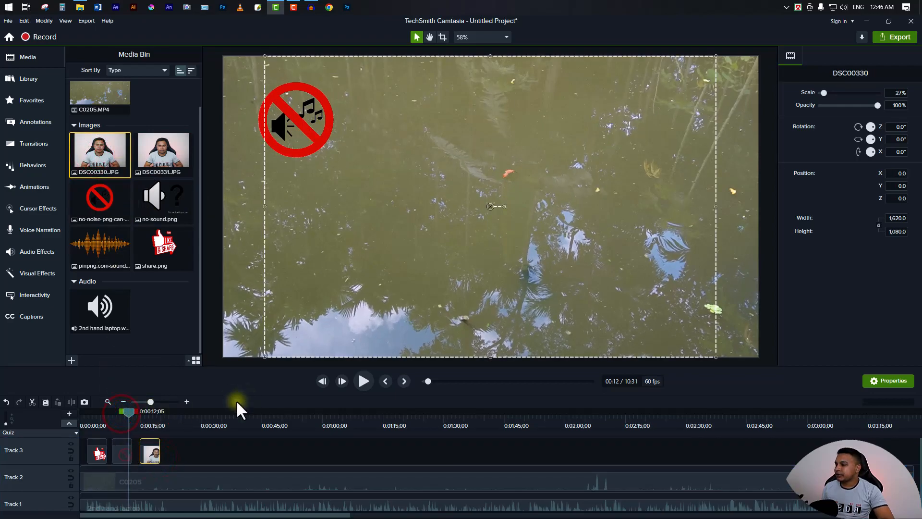
left_click(363, 381)
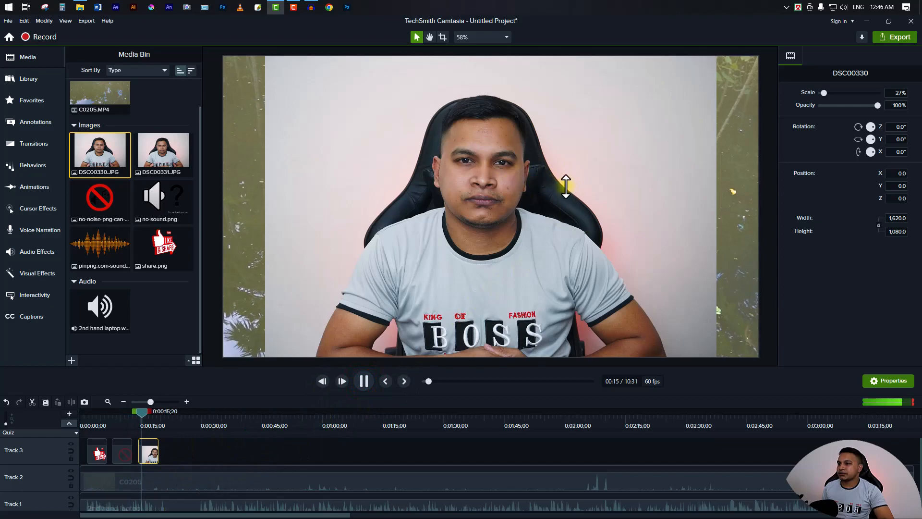
left_click(509, 267)
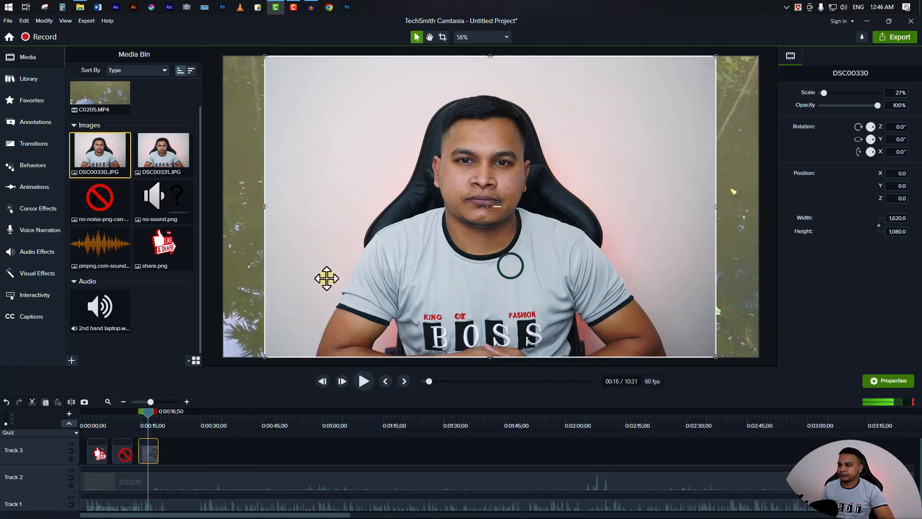
left_click_drag(716, 57, 699, 67)
left_click_drag(551, 159, 571, 154)
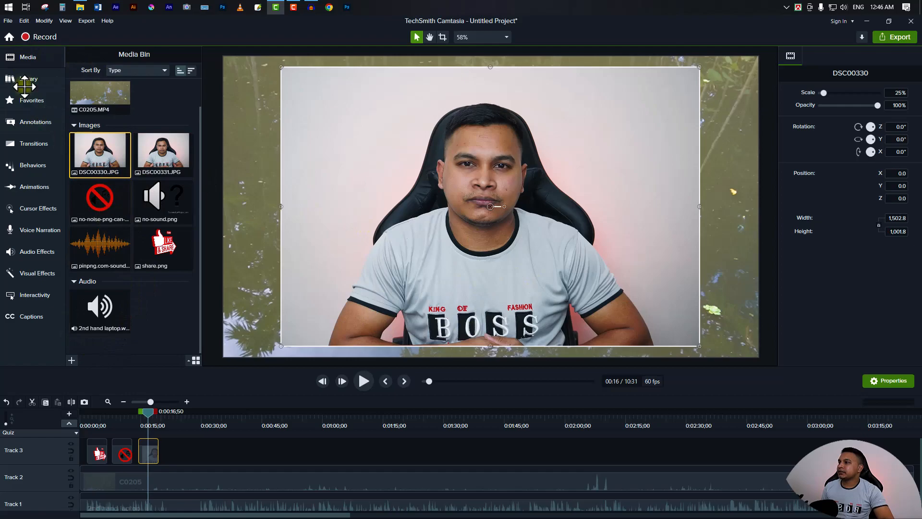
Look at the Media Bin and the Default library, and display the Camtasia 2022 library.
left_click(31, 58)
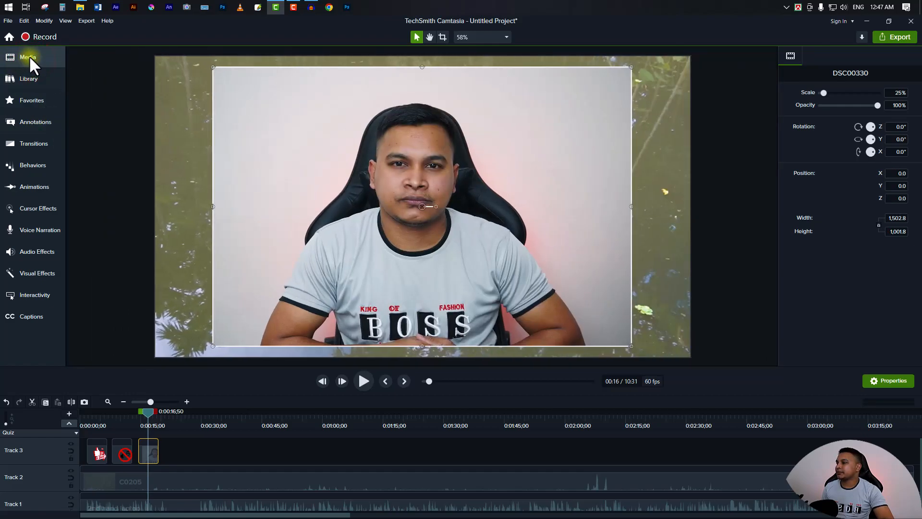
left_click(27, 56)
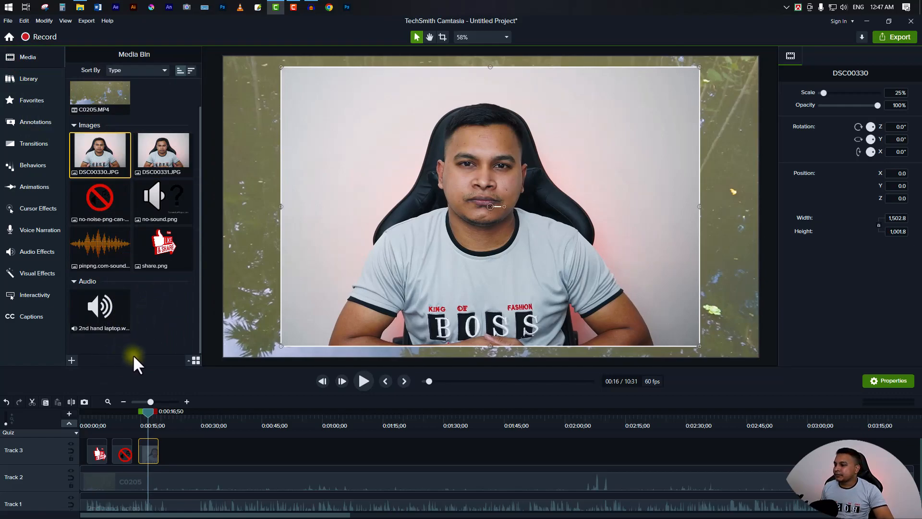
left_click(25, 77)
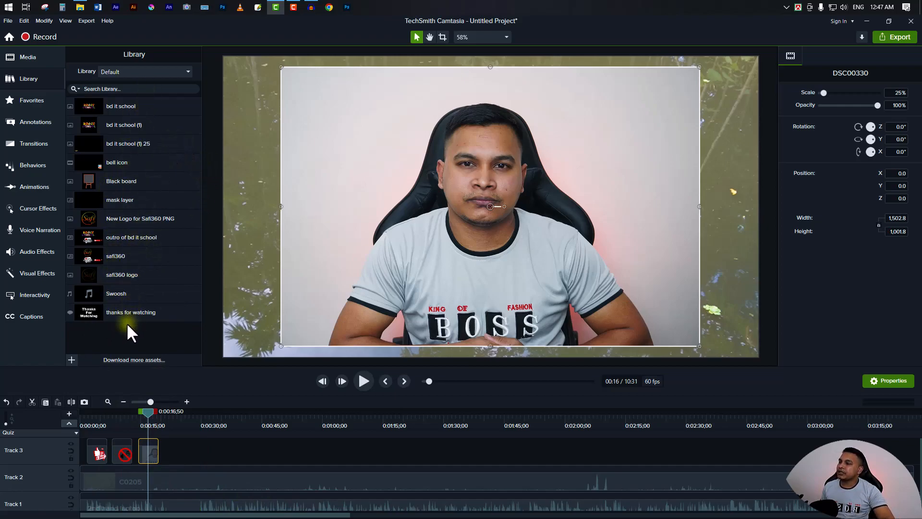
left_click(143, 71)
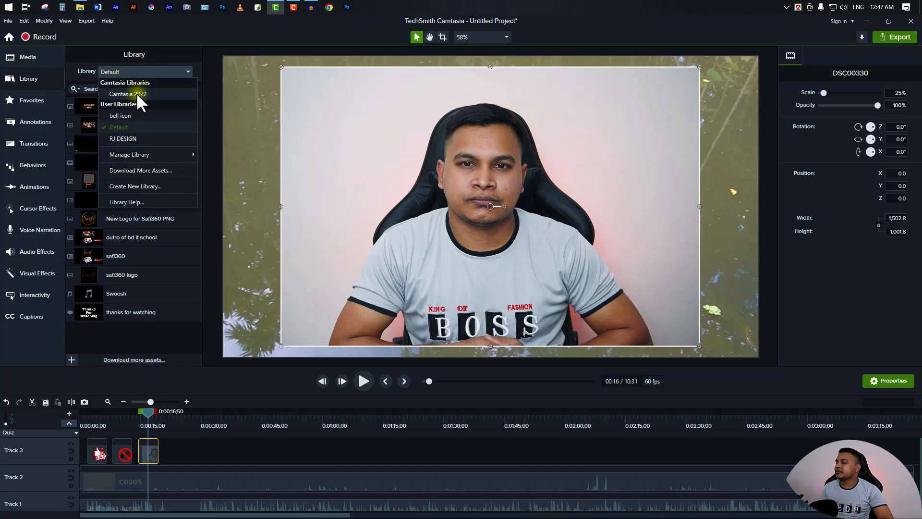
left_click(134, 94)
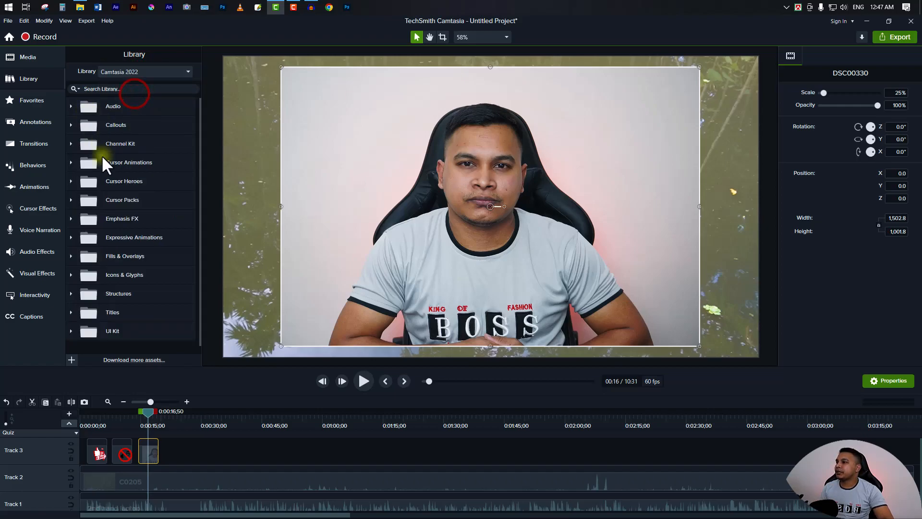
Look through the Audio, Callouts, Channel Kit, Cursor Animations and Cursor Heroes folders of the Camtasia 2022 library.
scroll(111, 154, "down", 1)
scroll(113, 155, "up", 1)
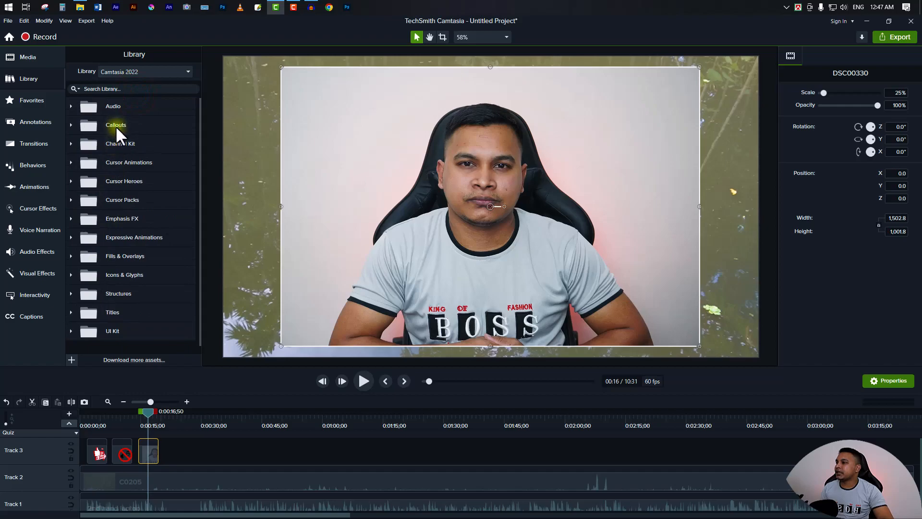
left_click(70, 104)
left_click(70, 104)
left_click(70, 124)
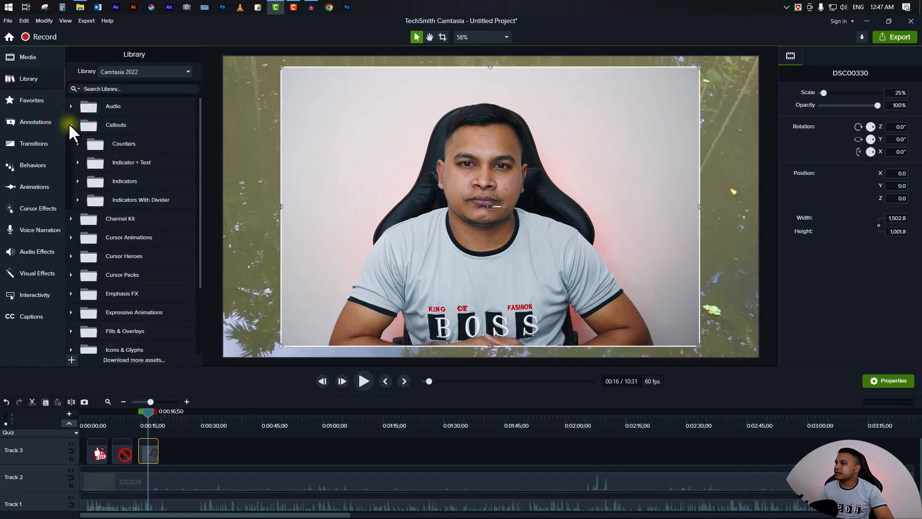
left_click(78, 144)
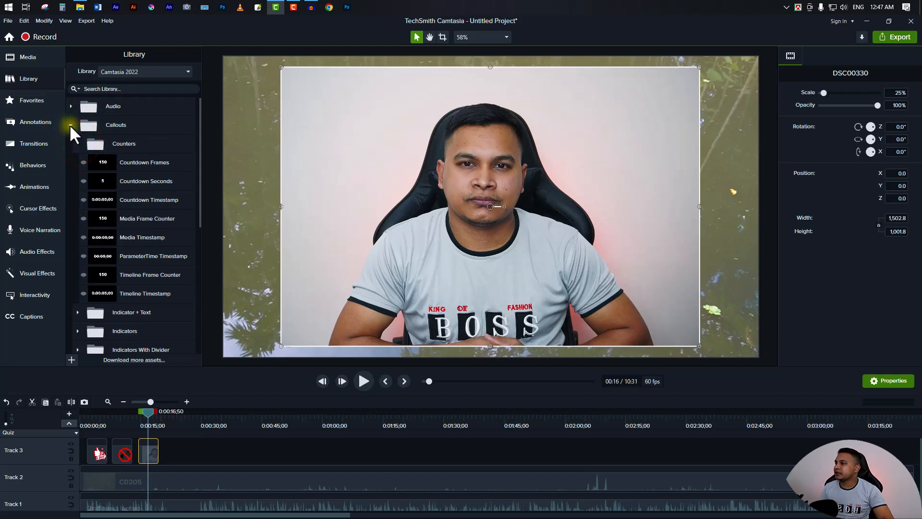
left_click(70, 124)
left_click(70, 143)
left_click(69, 143)
left_click(71, 160)
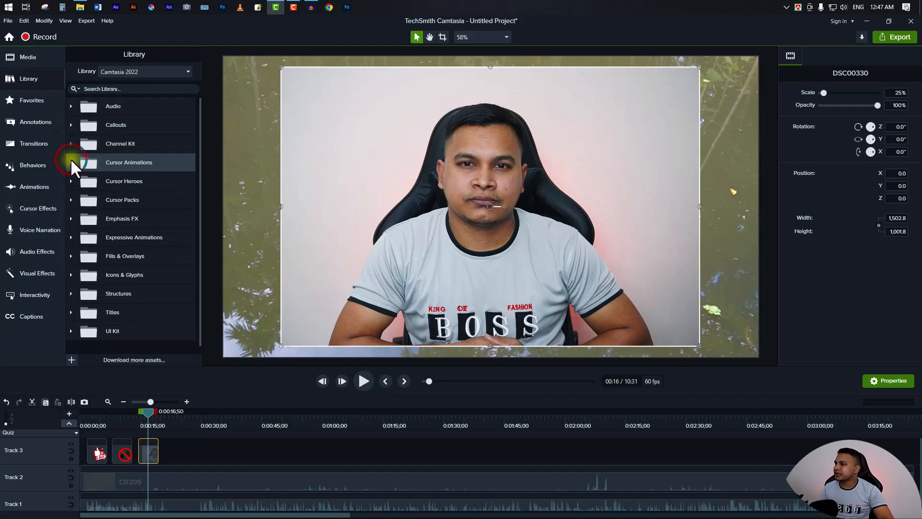
left_click(70, 160)
left_click(71, 162)
left_click(71, 180)
left_click(70, 180)
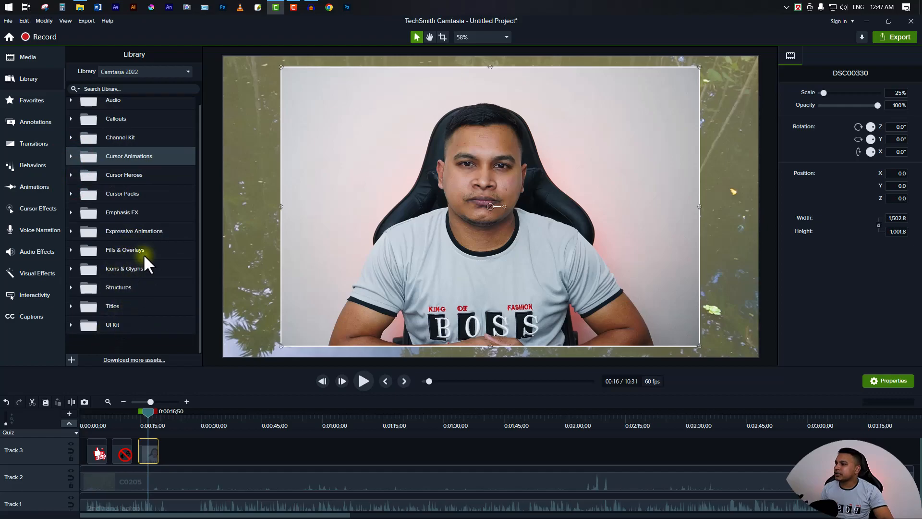
Examine the UI Kit folder with its Devices subfolder and the Emphasis FX folder, collapsing each one again.
left_click(71, 325)
scroll(105, 312, "down", 3)
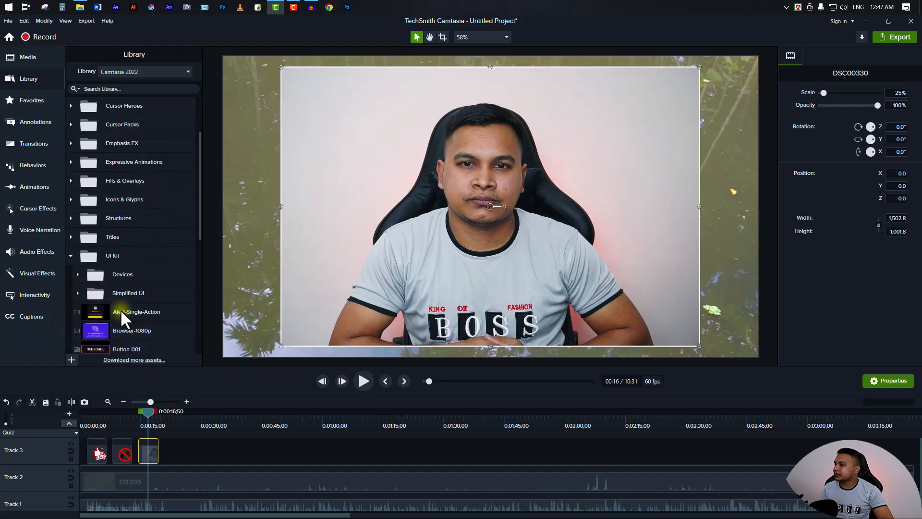
left_click(77, 250)
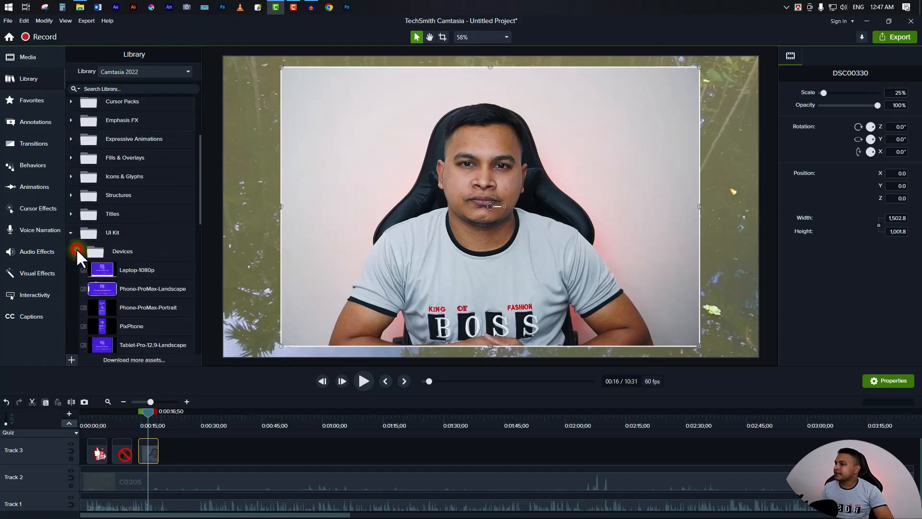
left_click(77, 250)
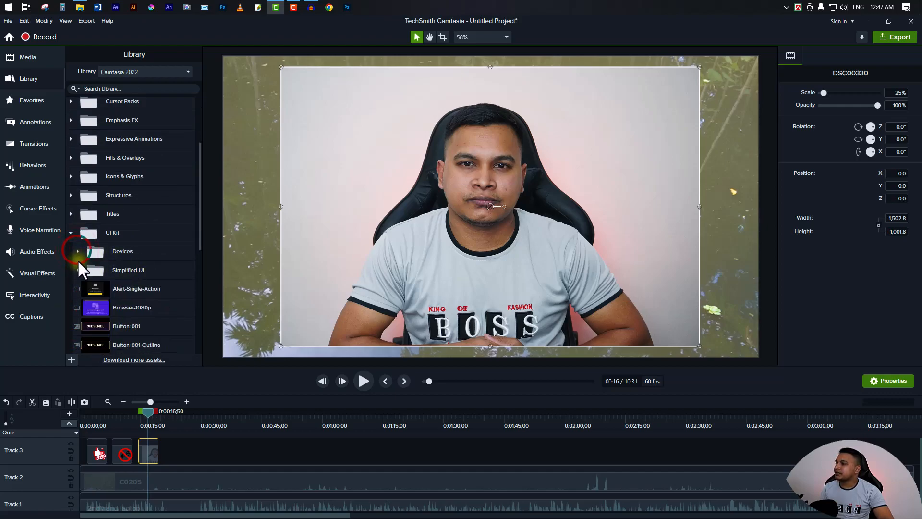
left_click(71, 231)
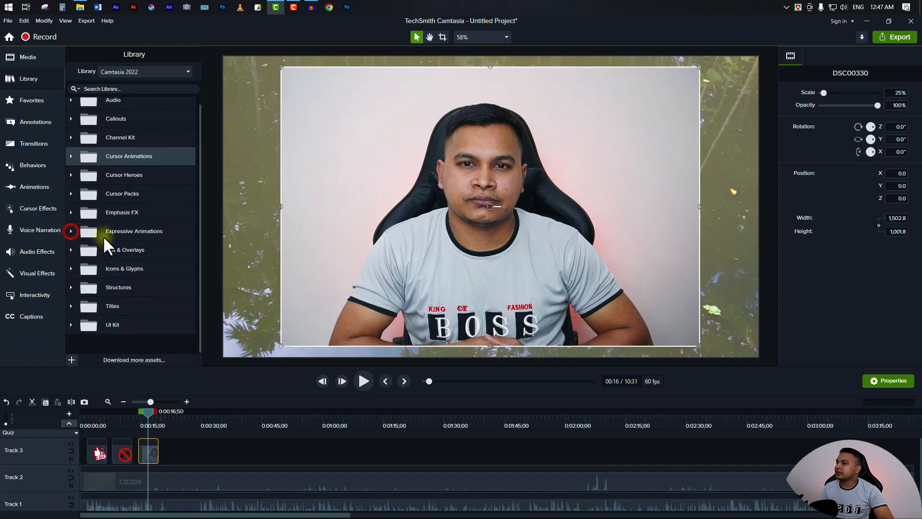
left_click(70, 212)
left_click(70, 212)
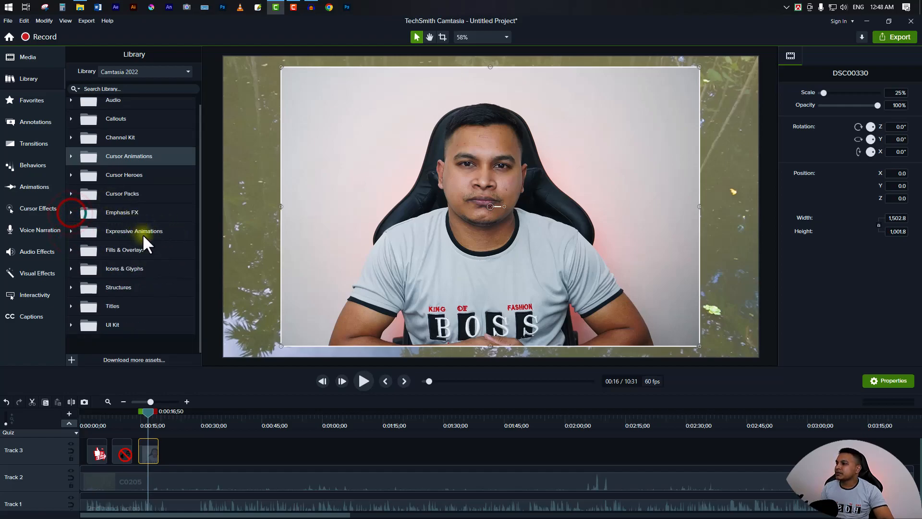
Switch the displayed library back to Default.
scroll(139, 216, "up", 1)
left_click(121, 70)
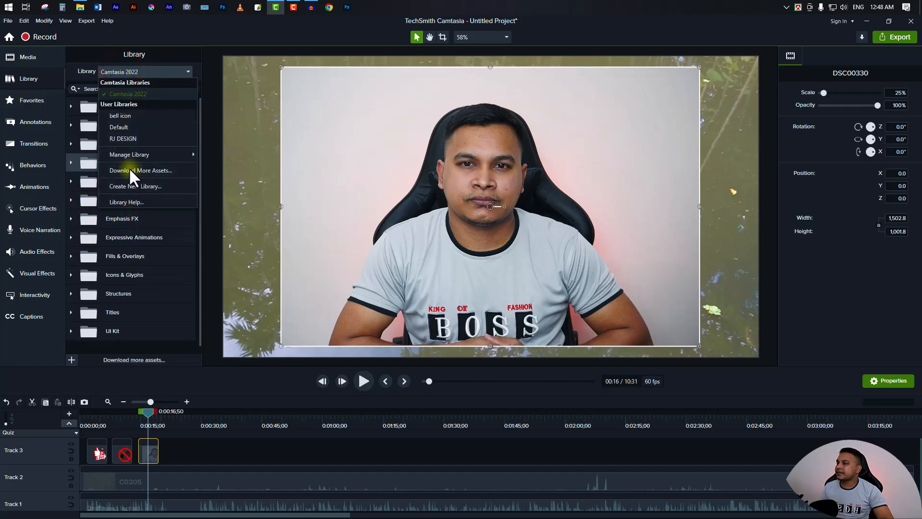
left_click(120, 125)
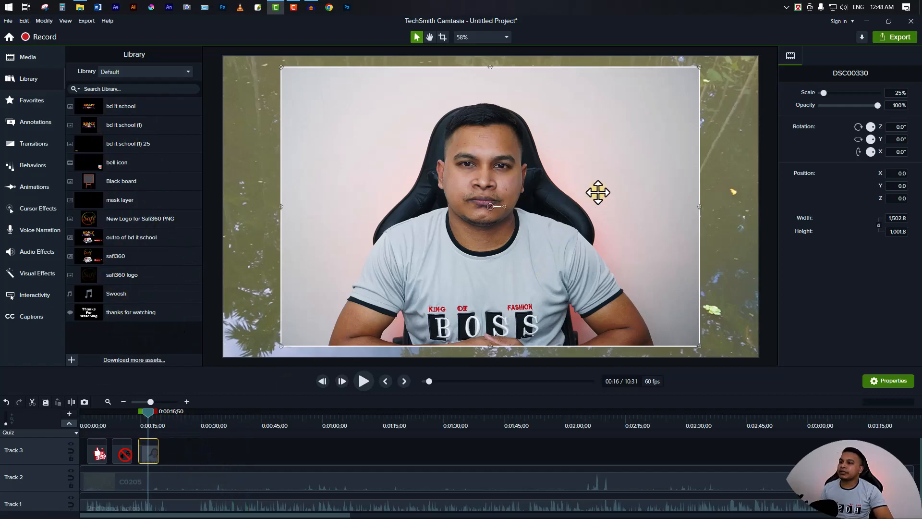
Scale the DSC00330 photo to about 20% near the canvas centre and apply the Corner Rounding effect to all four corners.
left_click_drag(700, 67, 621, 119)
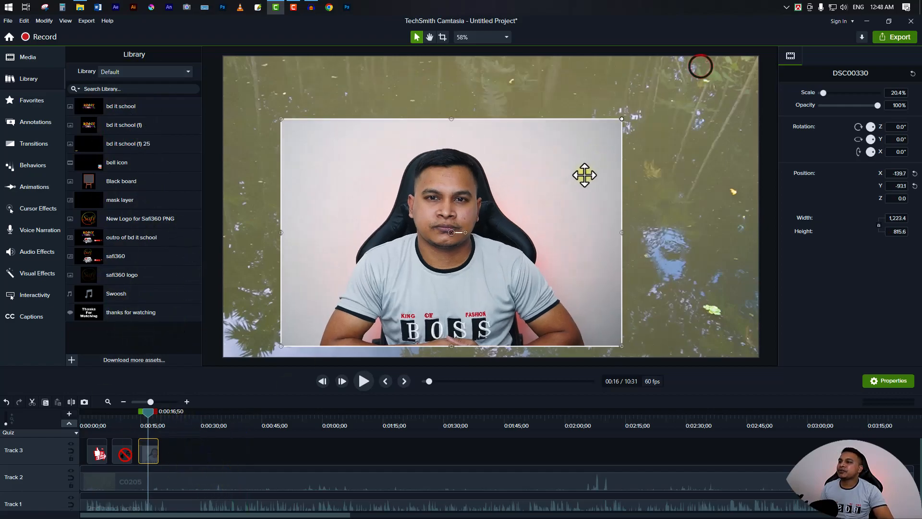
left_click_drag(586, 173, 597, 165)
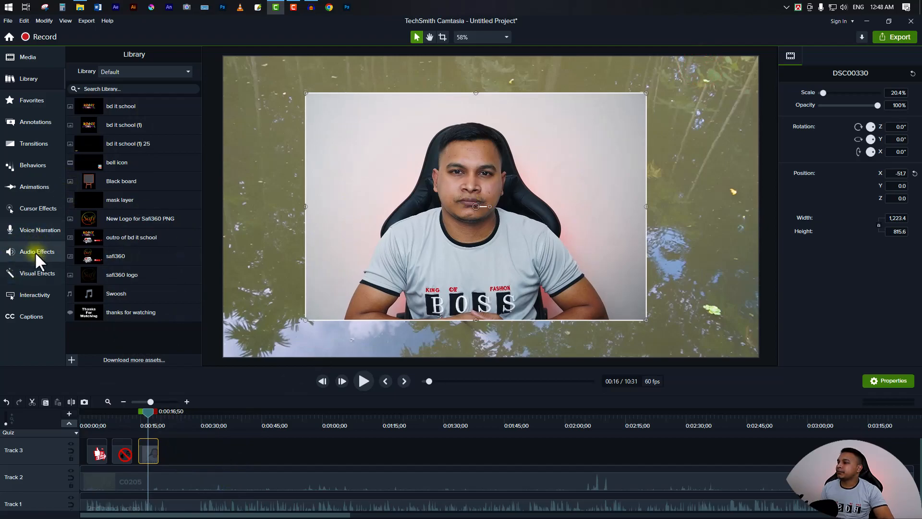
left_click(34, 272)
left_click_drag(92, 270, 435, 225)
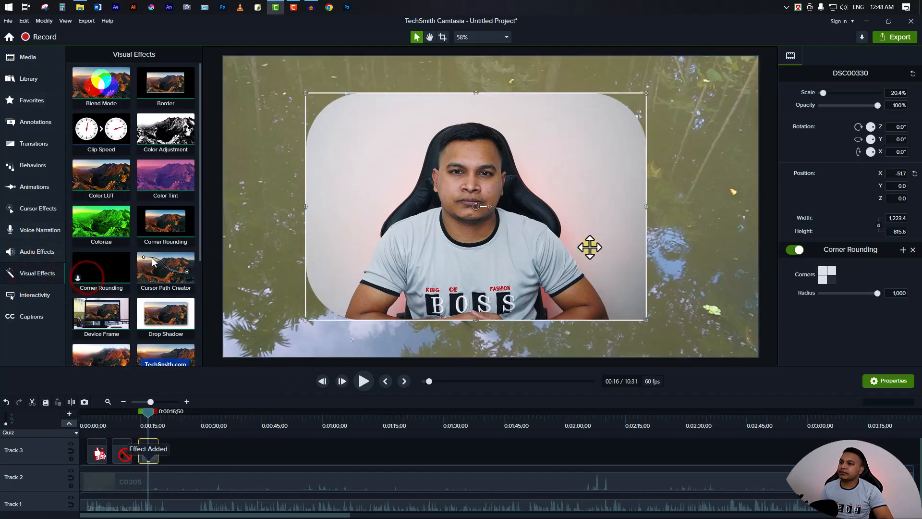
left_click(832, 280)
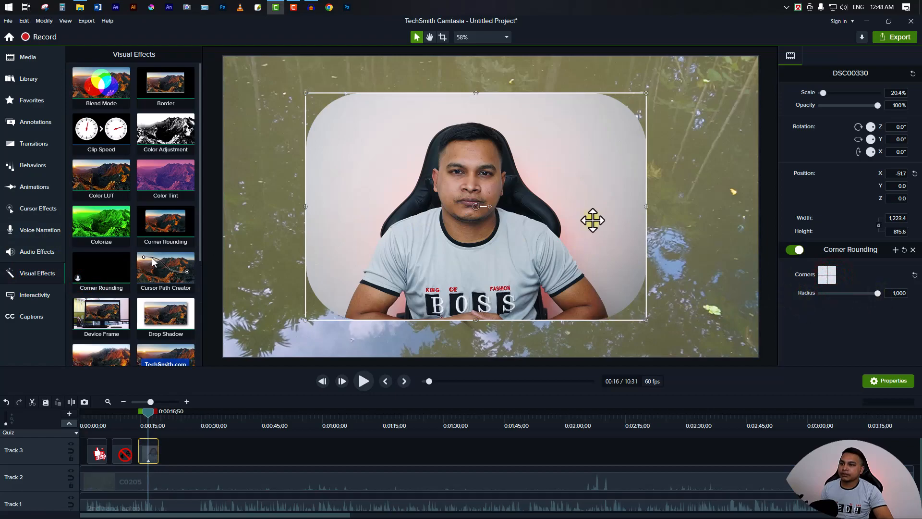
Shrink the rounded photo to about 5% and place it in the upper-right corner of the canvas.
left_click_drag(646, 92, 520, 160)
left_click_drag(490, 210, 603, 188)
left_click_drag(636, 128, 731, 102)
left_click(689, 161)
Add the DSC00330 clip from Track 3 to the Default library as "my photo", using the canvas size.
left_click(169, 459)
left_click(150, 454)
scroll(160, 467, "up", 1)
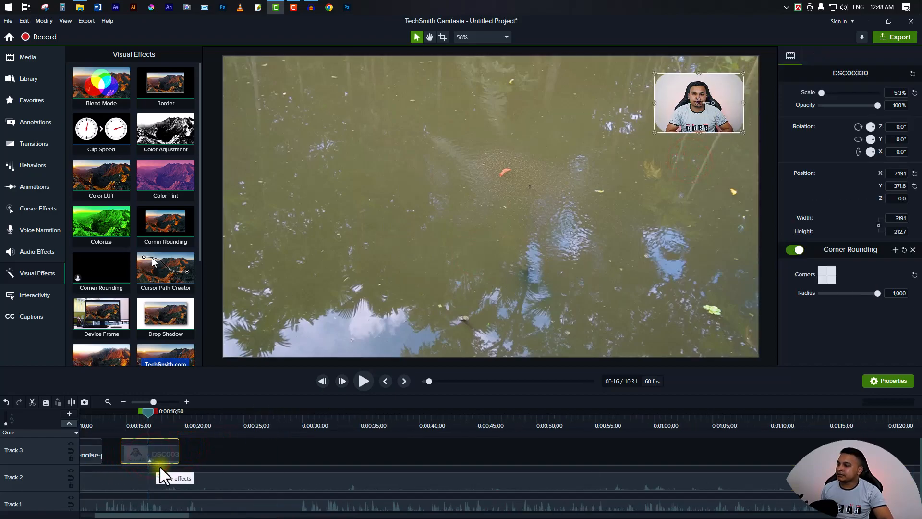
scroll(171, 456, "up", 2)
scroll(218, 463, "down", 1)
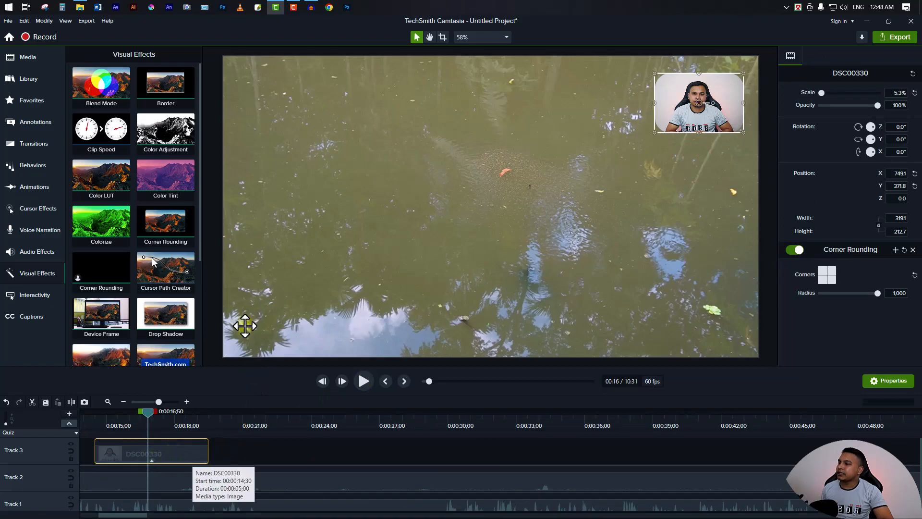
left_click(27, 76)
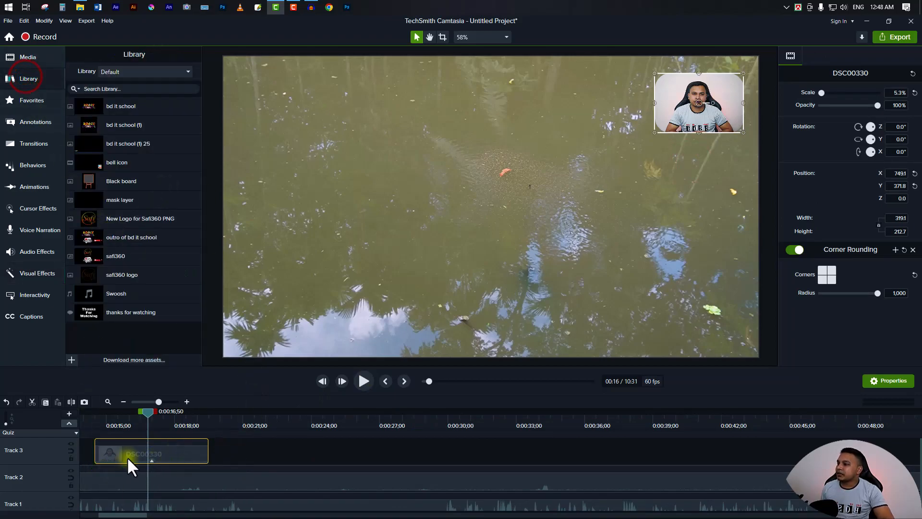
right_click(182, 453)
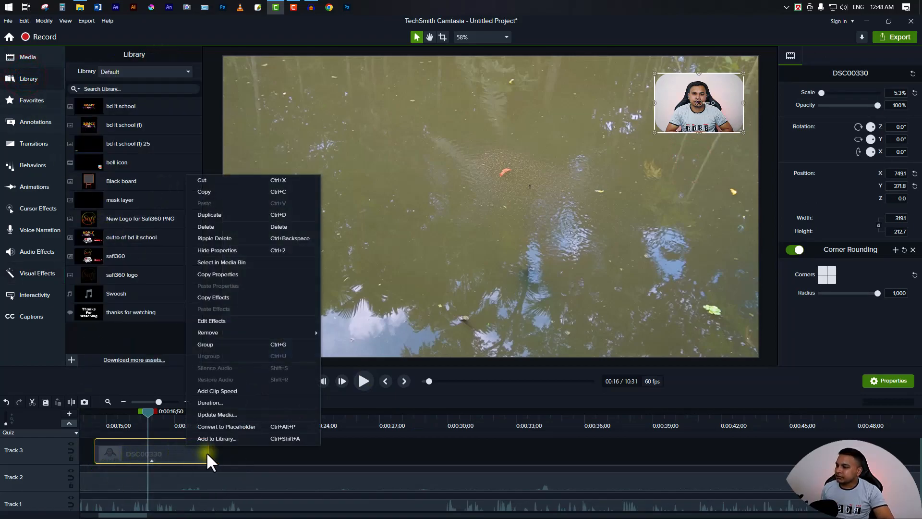
left_click(220, 437)
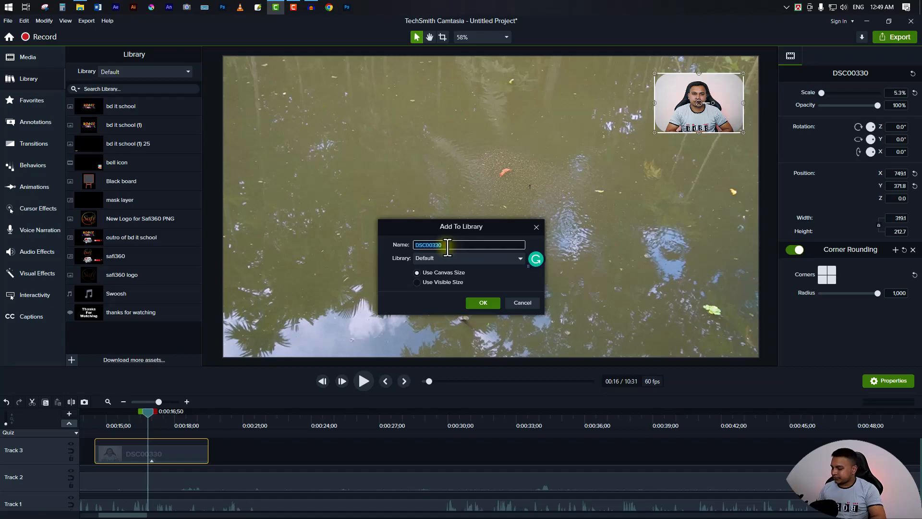
type("my photo")
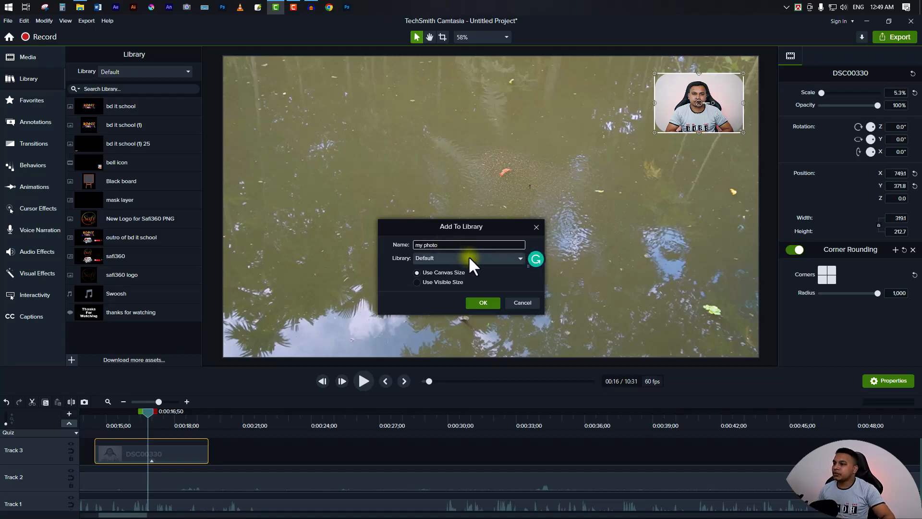
left_click(481, 303)
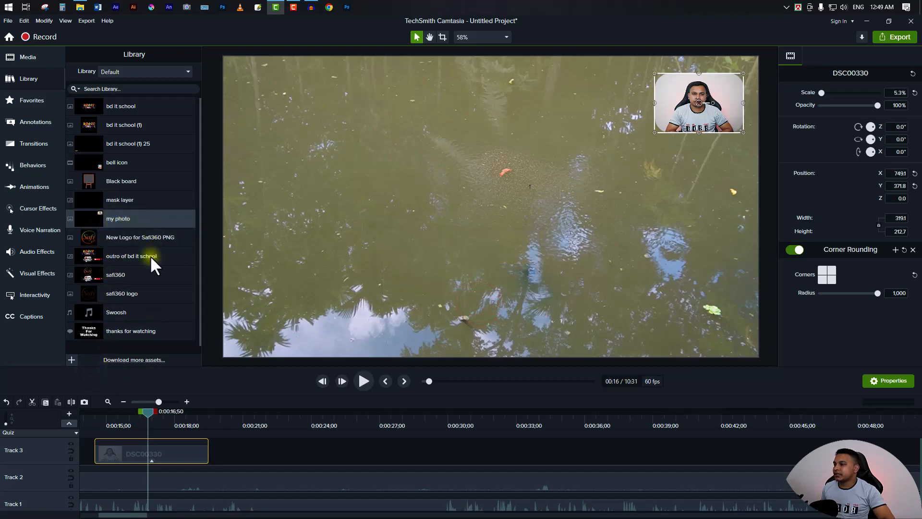
Delete the "my photo" asset from the Default library.
right_click(123, 217)
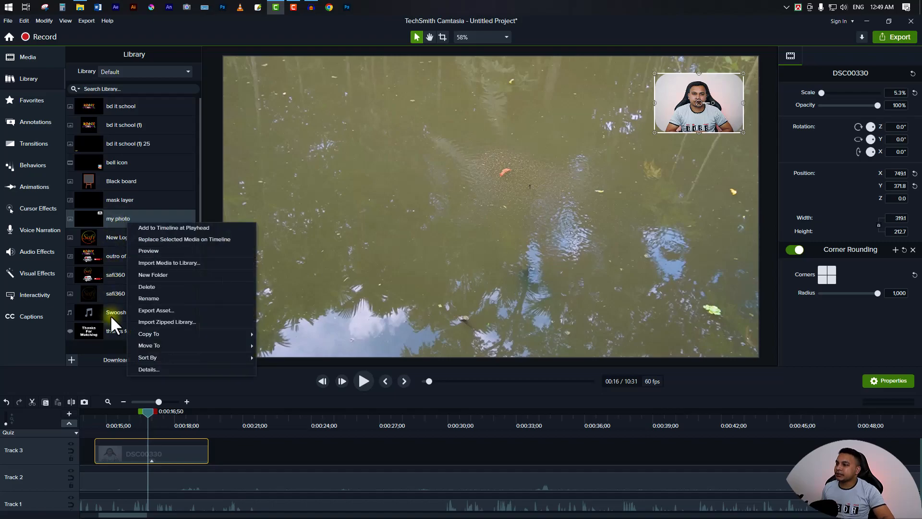
left_click(148, 287)
left_click(502, 305)
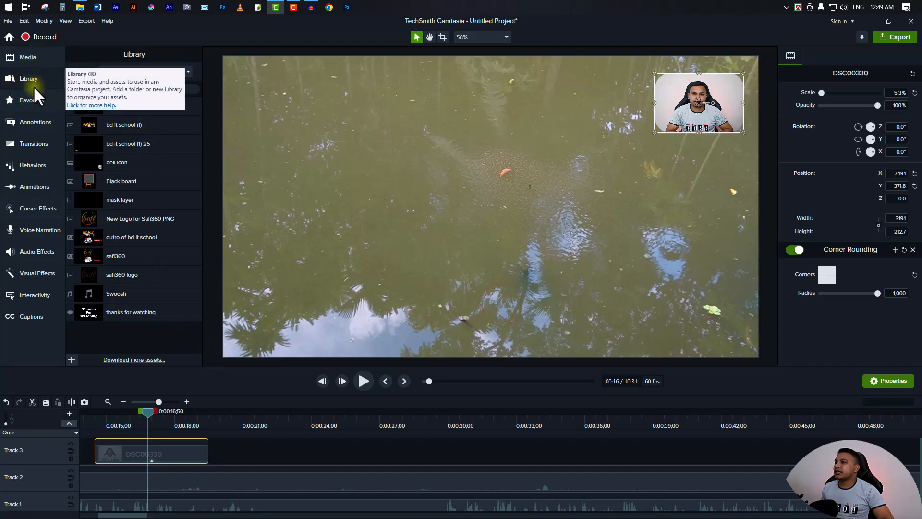
left_click(139, 343)
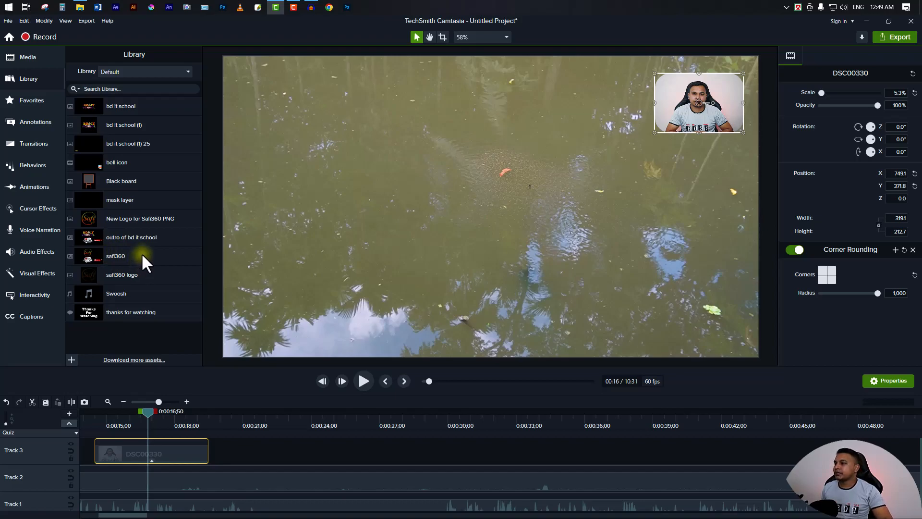
Add the safi360 library asset to Track 3 after the DSC00330 clip, at about 20 seconds, and play it from its start.
left_click_drag(105, 255, 228, 455)
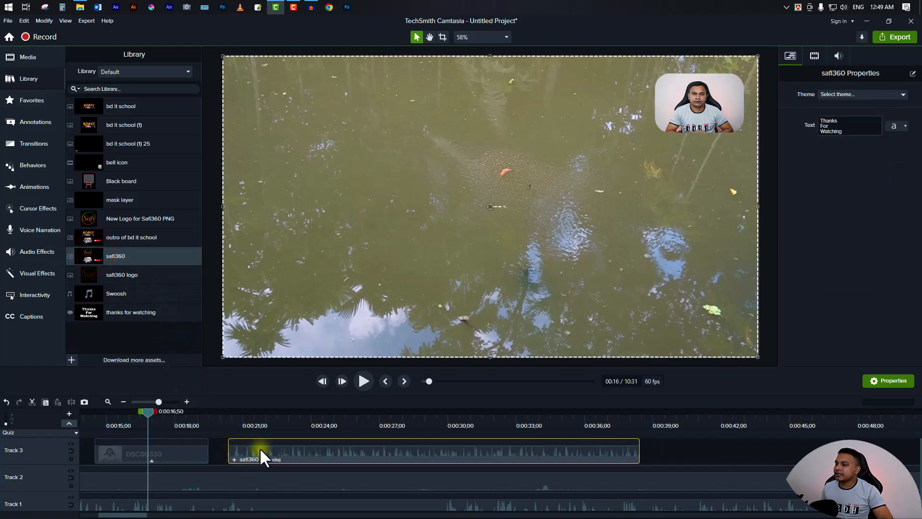
left_click(226, 418)
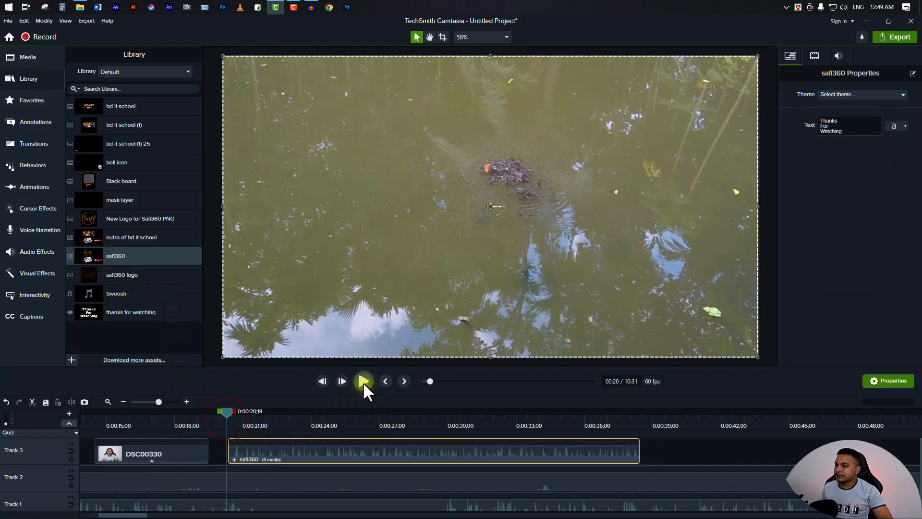
left_click(364, 380)
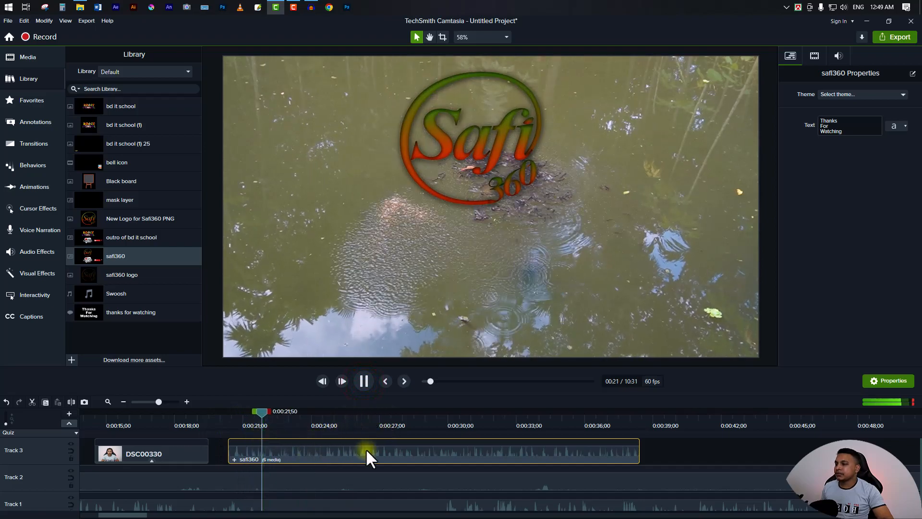